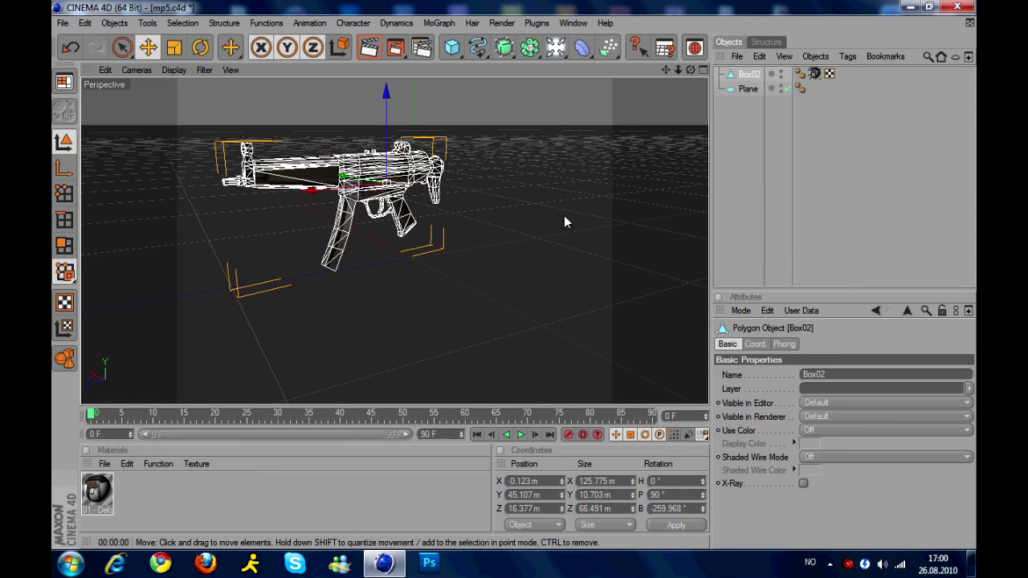
# Parent the Explosion deformer under Box02 and add an omni light to the scene.
pyautogui.moveTo(753, 74); pyautogui.dragTo(748, 94)
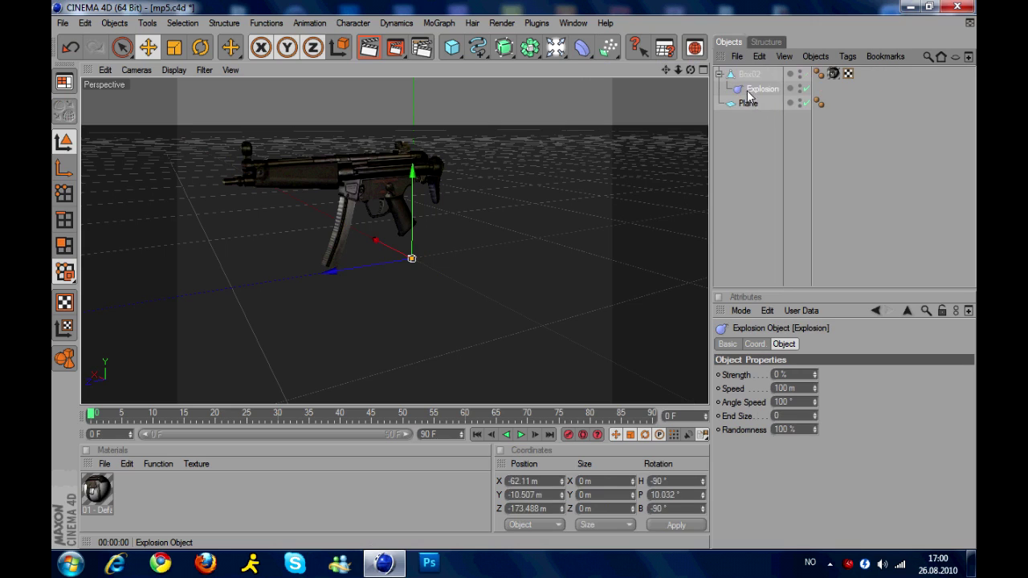
pyautogui.click(610, 47)
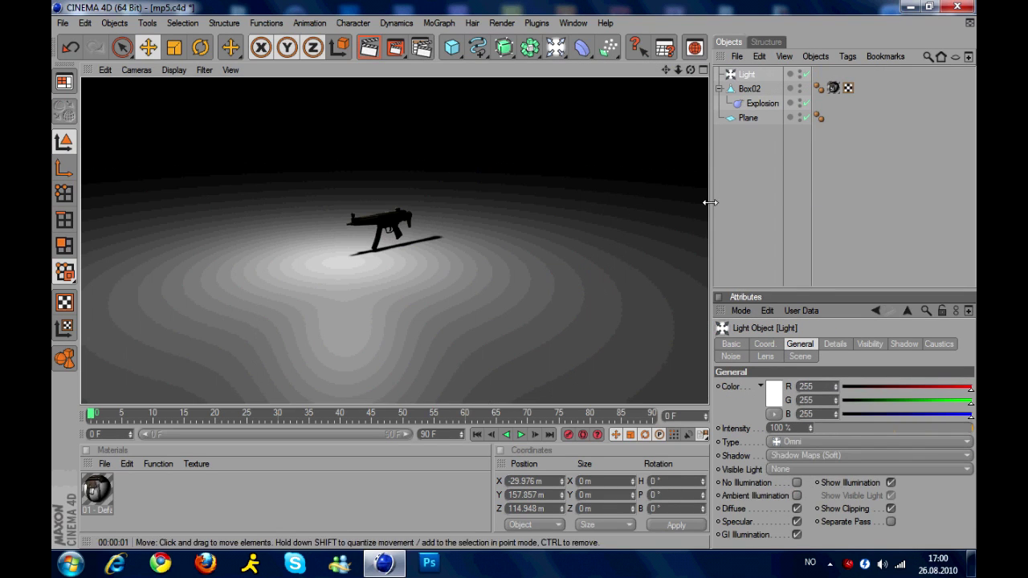
# Add a camera, maximize the Top view, and rotate the camera to face the gun.
pyautogui.moveTo(610, 47); pyautogui.dragTo(780, 85)
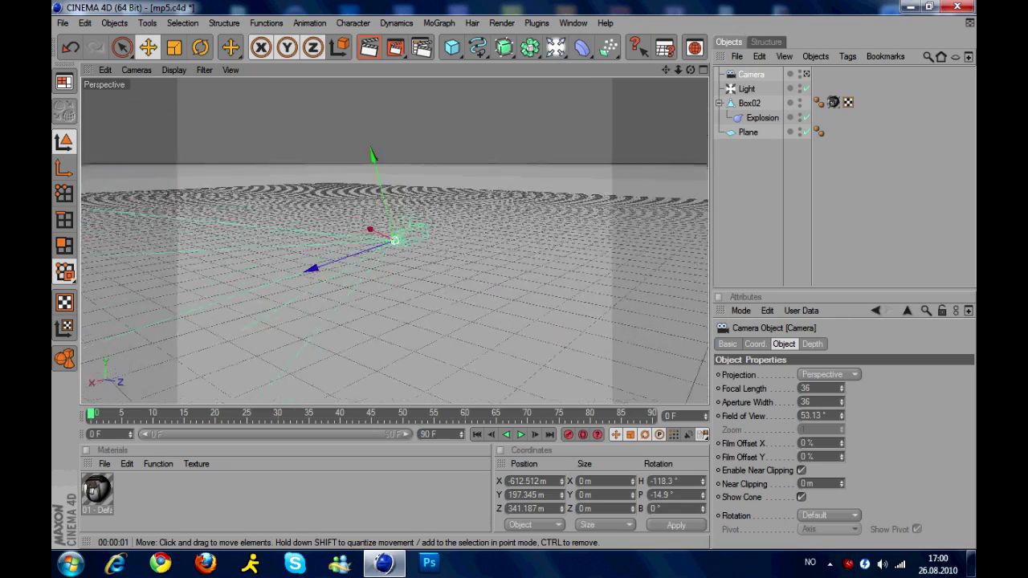
pyautogui.press('F5')
pyautogui.middleClick(530, 241)
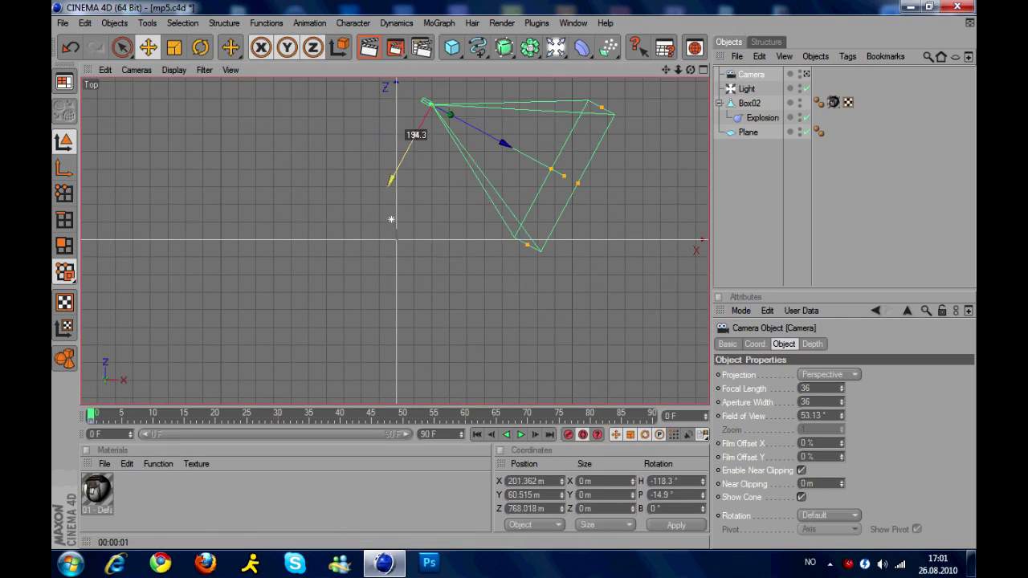
pyautogui.press('r')
pyautogui.moveTo(471, 143); pyautogui.dragTo(568, 441)
# Key the camera around frames 15 and 44, moving it right and turning it toward the gun.
pyautogui.moveTo(101, 416); pyautogui.dragTo(197, 430)
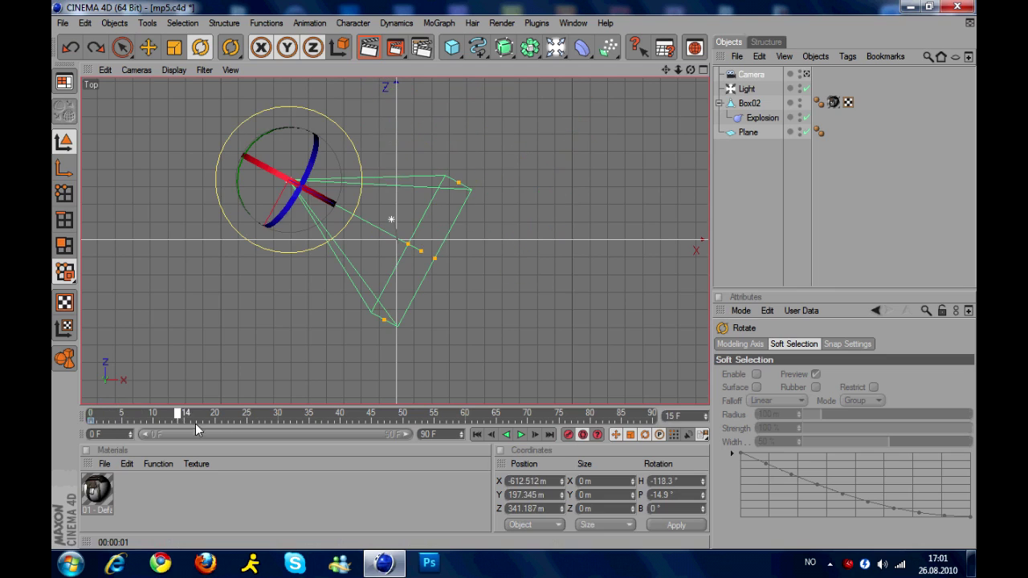
pyautogui.click(147, 53)
pyautogui.moveTo(356, 220); pyautogui.dragTo(422, 98)
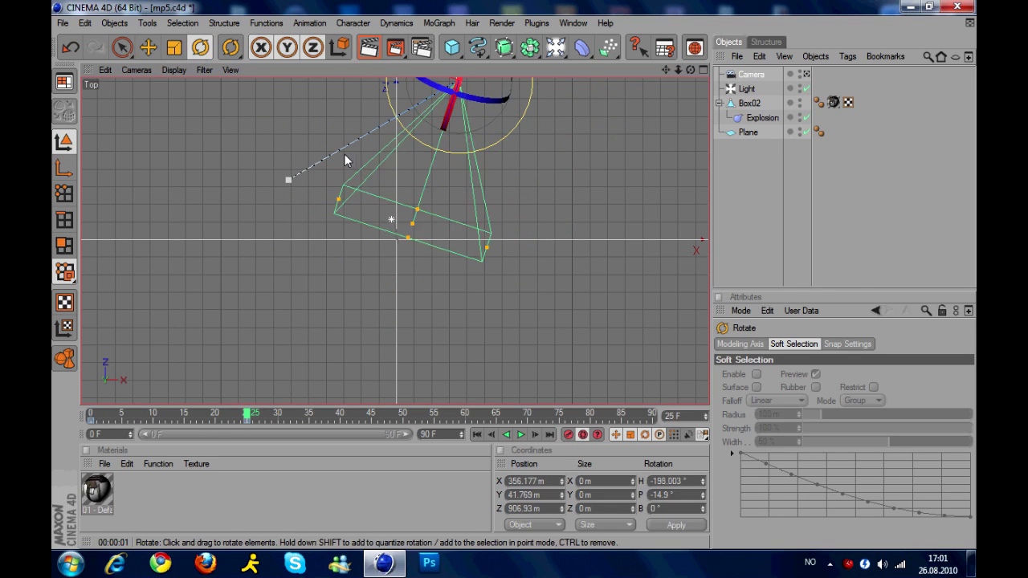
pyautogui.moveTo(251, 416); pyautogui.dragTo(365, 416)
pyautogui.press('e')
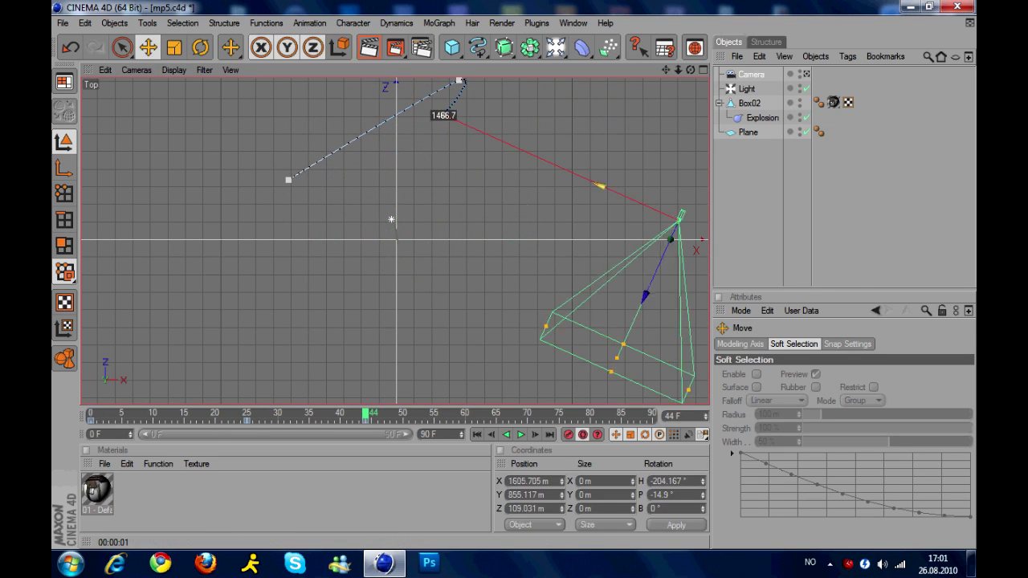
pyautogui.moveTo(682, 216); pyautogui.dragTo(534, 286)
pyautogui.click(200, 48)
pyautogui.moveTo(563, 197); pyautogui.dragTo(597, 199)
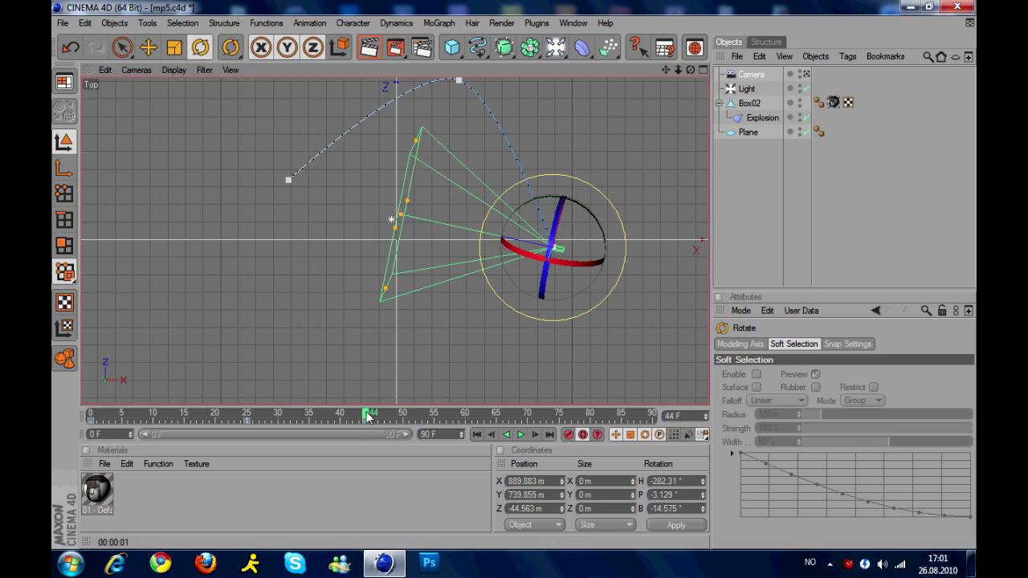
pyautogui.moveTo(367, 417); pyautogui.dragTo(355, 466)
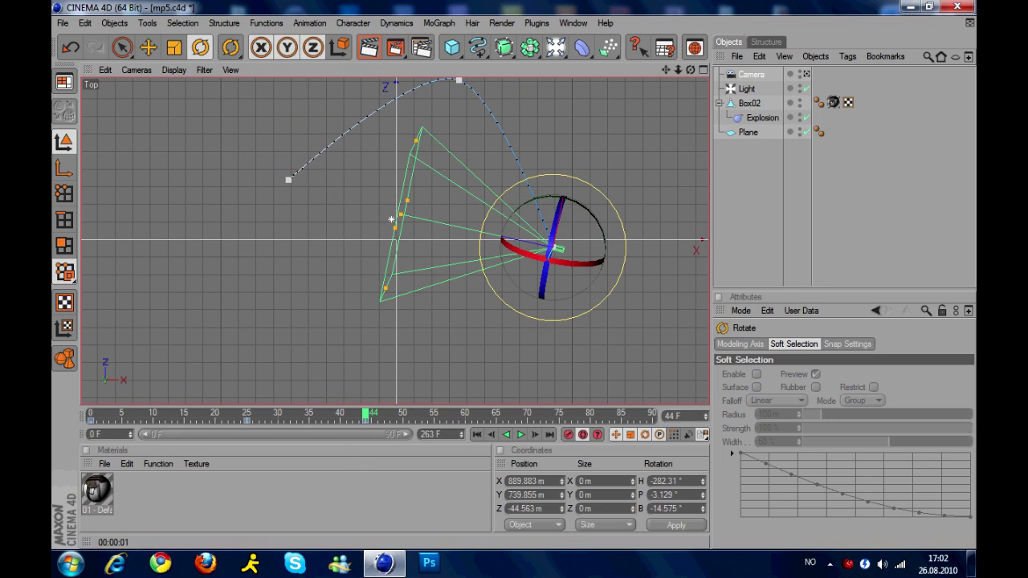
# Place the camera lower left for frame 118, then upper left, aimed at the gun.
pyautogui.moveTo(172, 415); pyautogui.dragTo(175, 427)
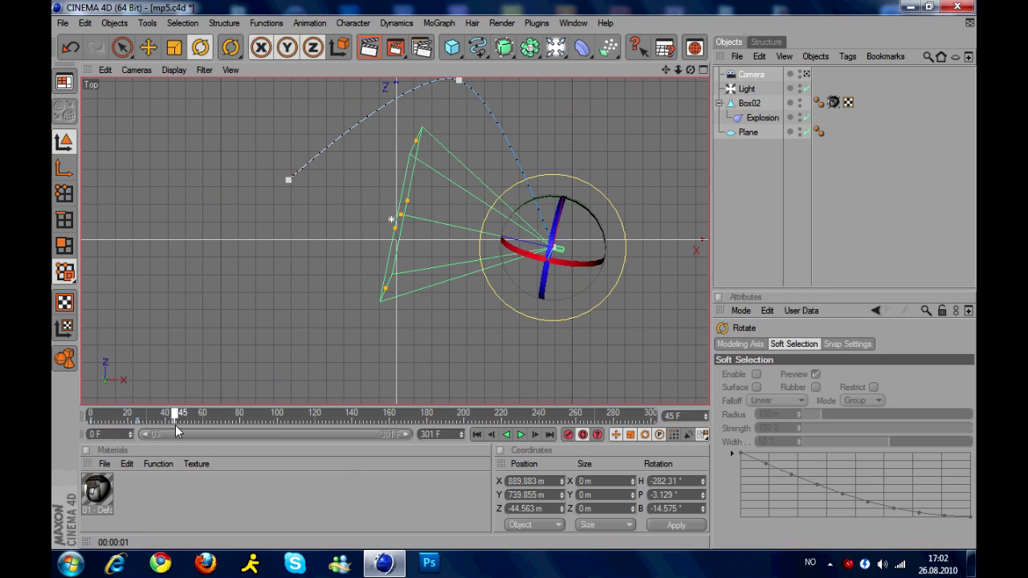
pyautogui.moveTo(594, 265); pyautogui.dragTo(398, 345)
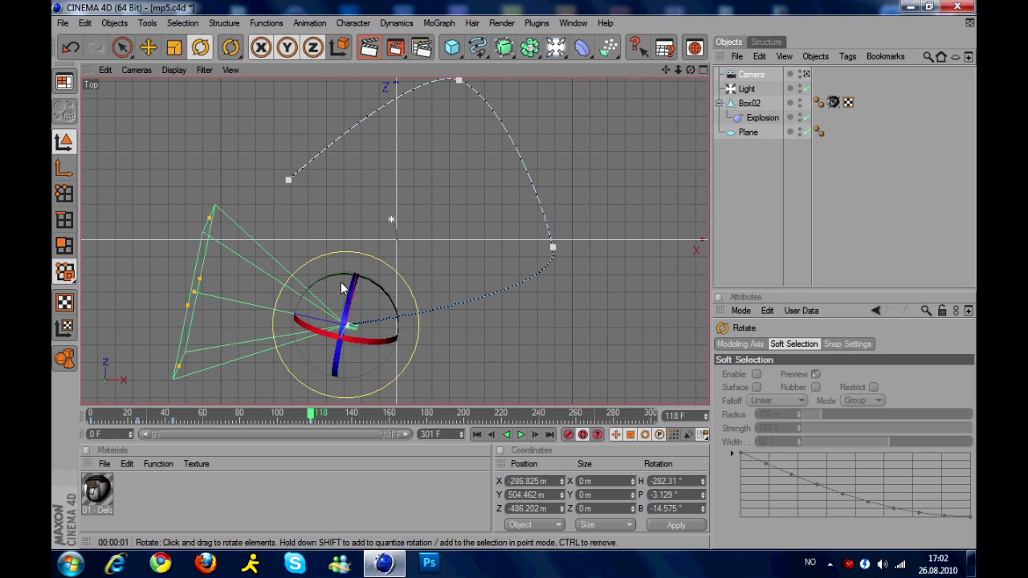
pyautogui.moveTo(312, 424); pyautogui.dragTo(500, 414)
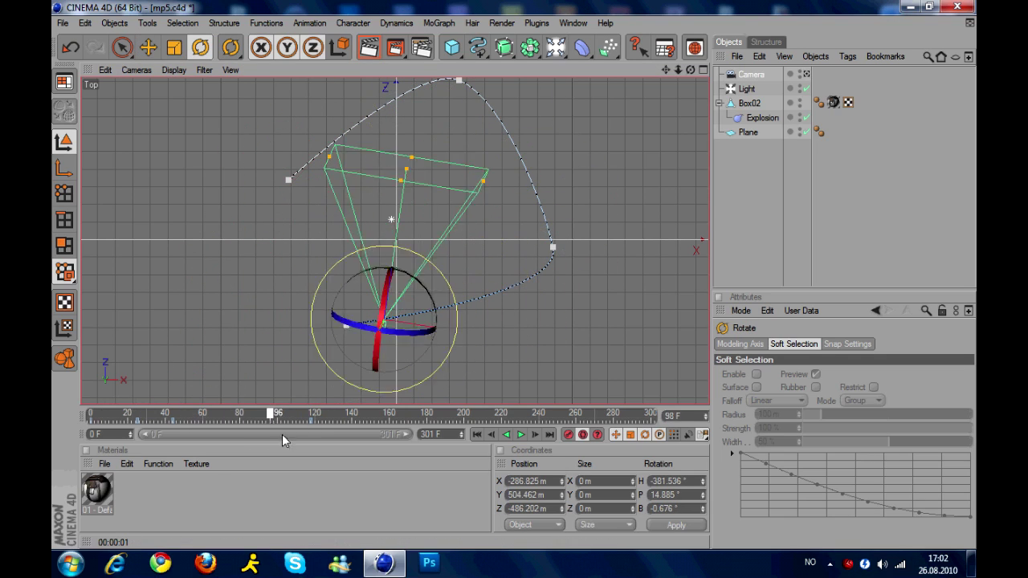
pyautogui.moveTo(362, 328); pyautogui.dragTo(257, 200)
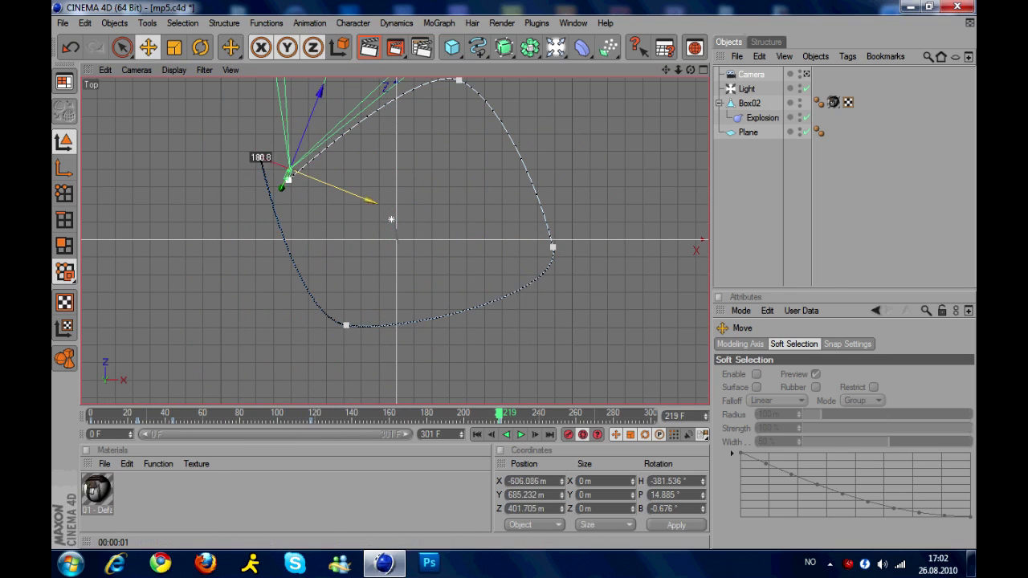
pyautogui.moveTo(346, 202); pyautogui.dragTo(265, 241)
# Return to the perspective view and play the camera animation in the editor camera view.
pyautogui.press('e')
pyautogui.press('F1')
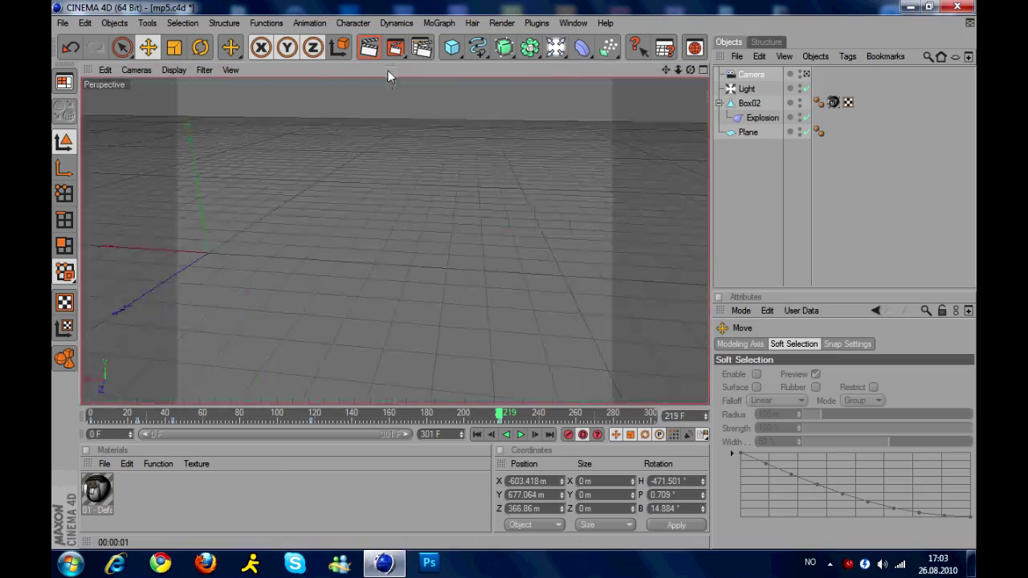
pyautogui.click(519, 435)
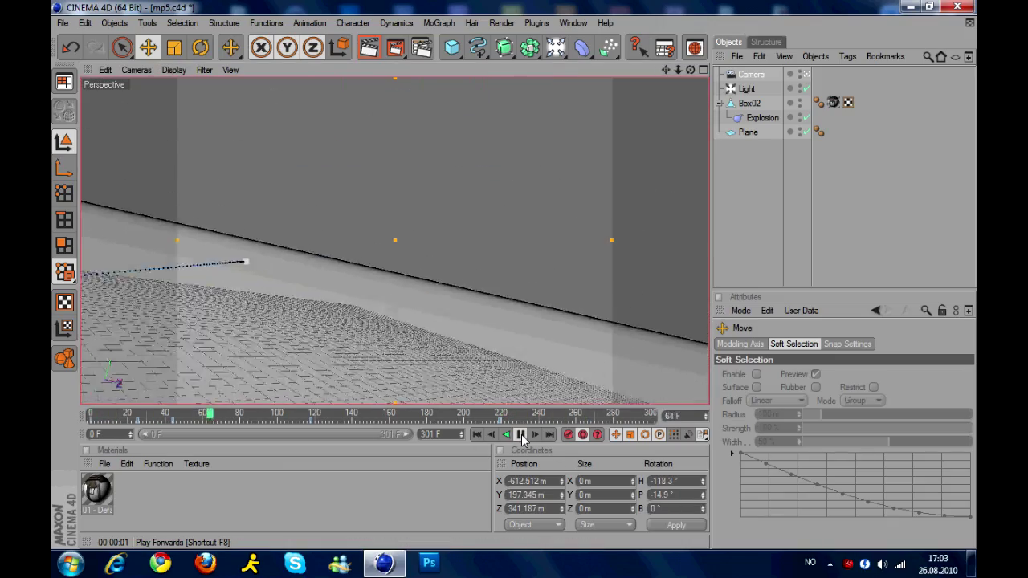
pyautogui.click(521, 435)
pyautogui.click(137, 70)
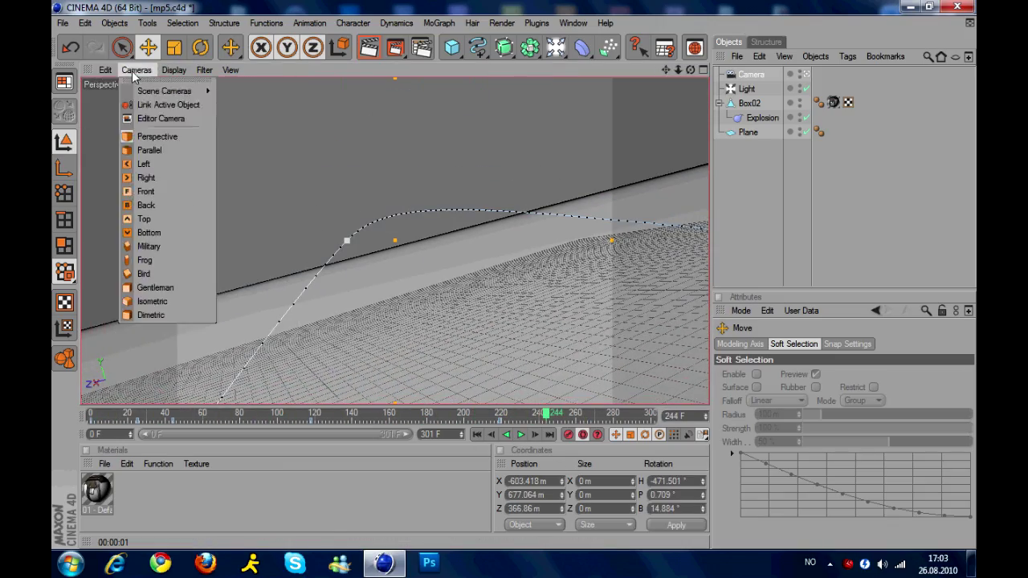
pyautogui.click(157, 118)
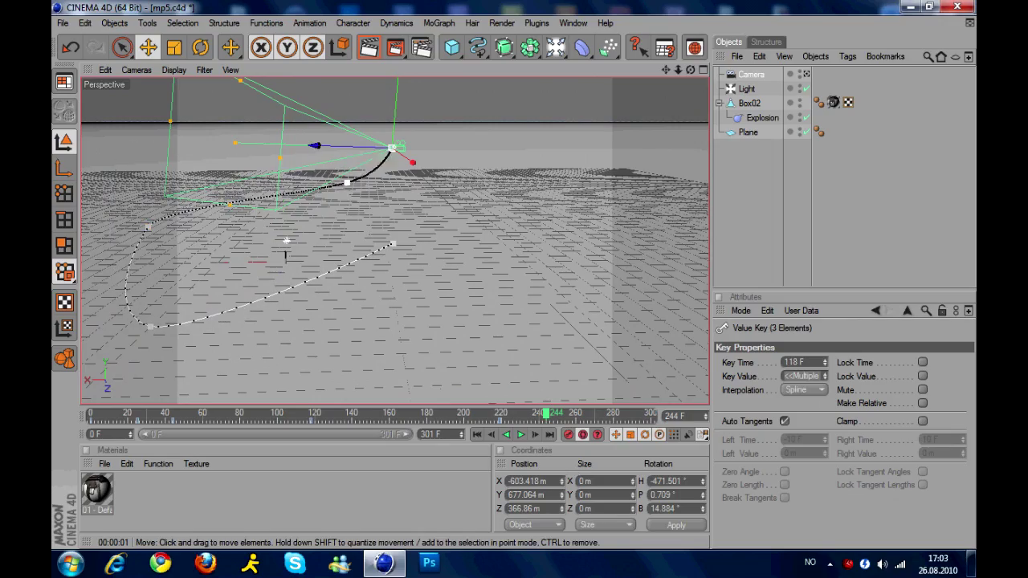
pyautogui.click(477, 435)
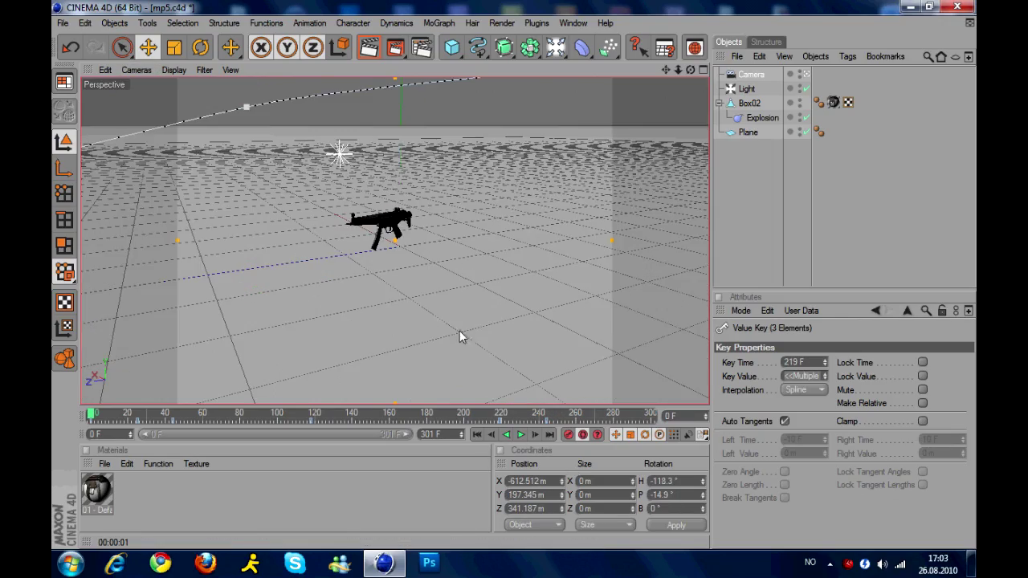
pyautogui.click(520, 435)
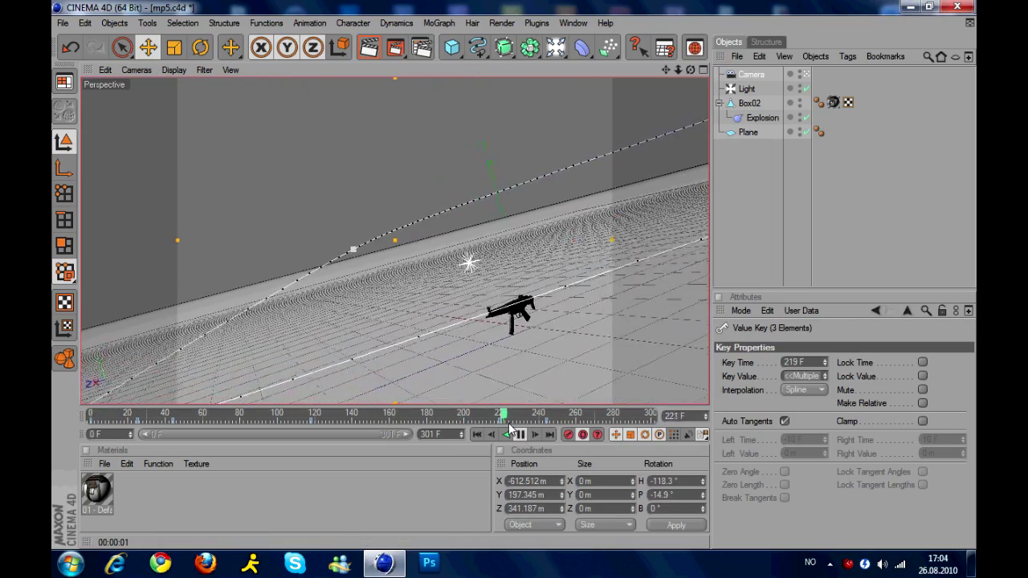
# Undo the last two camera changes and preview the animation again.
pyautogui.click(136, 70)
pyautogui.click(157, 113)
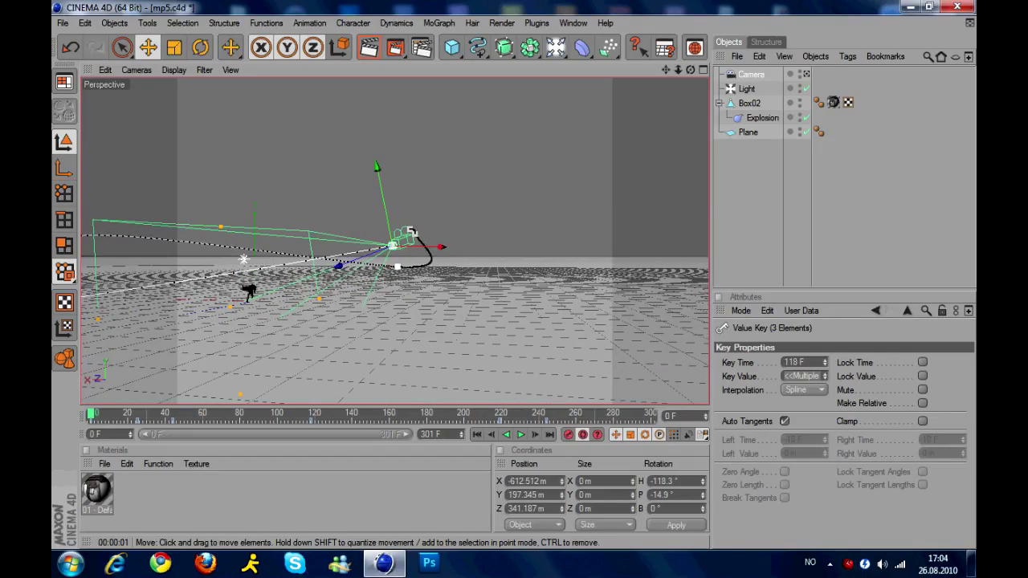
pyautogui.hotkey('ctrl', 'z')
pyautogui.hotkey('ctrl', 'z')
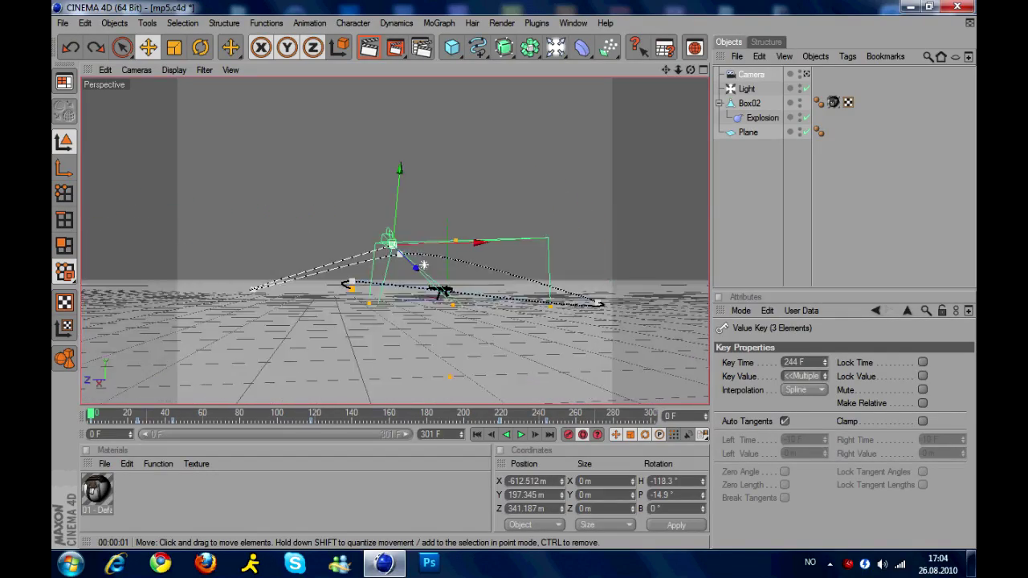
pyautogui.hotkey('ctrl', 'z')
pyautogui.click(520, 434)
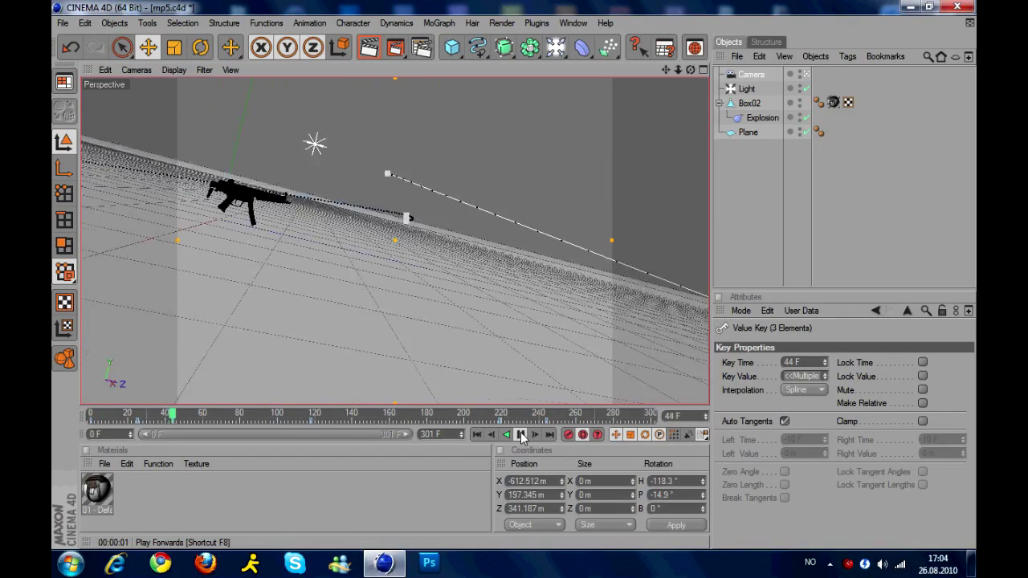
pyautogui.click(477, 434)
# Play the animation through the scene camera, then select the Light and show all four viewports.
pyautogui.click(136, 70)
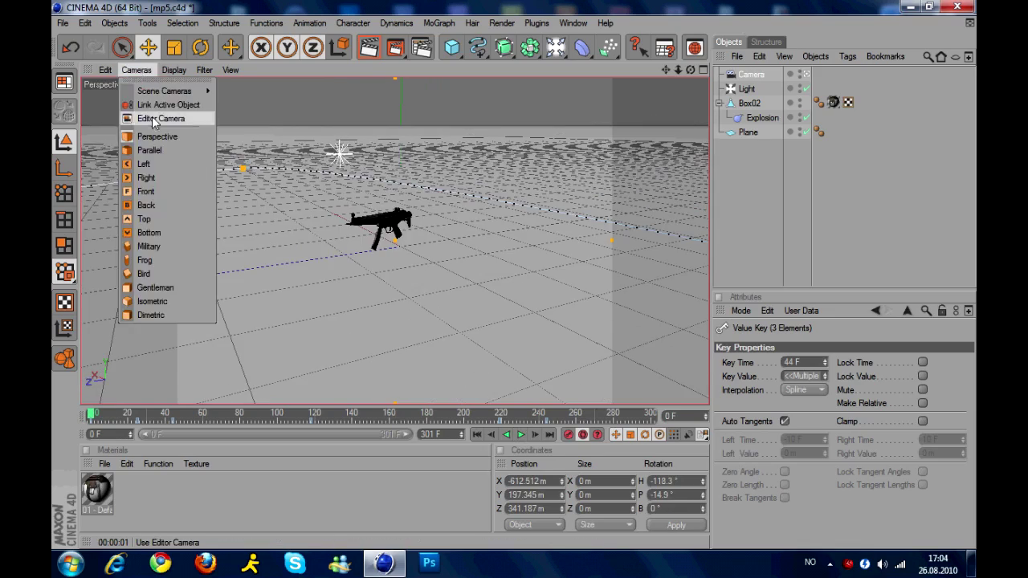
pyautogui.click(161, 119)
pyautogui.click(136, 70)
pyautogui.click(230, 91)
pyautogui.click(521, 434)
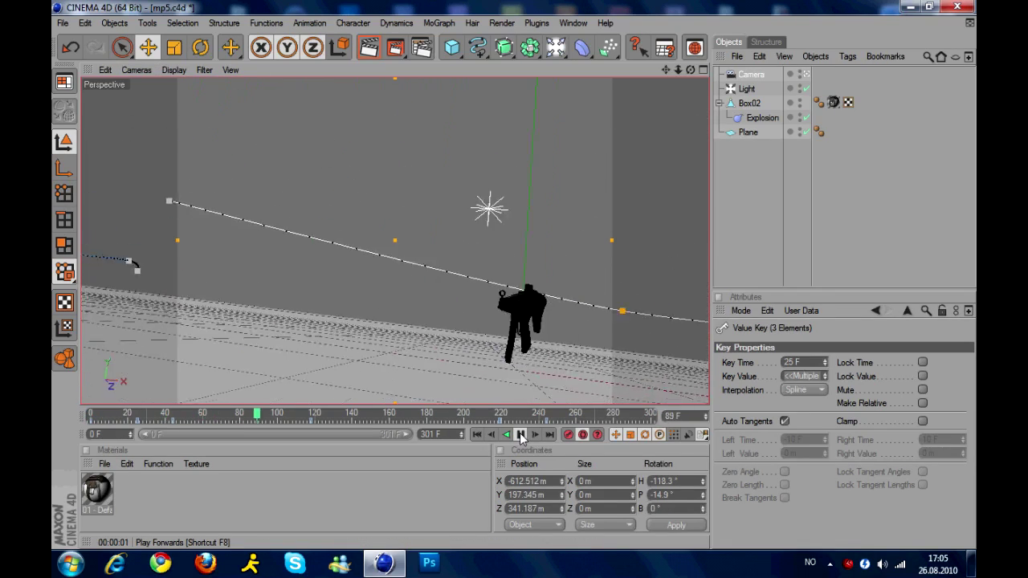
pyautogui.click(477, 434)
pyautogui.click(747, 88)
pyautogui.middleClick(681, 146)
# In the maximized Top view, move the light right, then down at a later frame.
pyautogui.middleClick(682, 146)
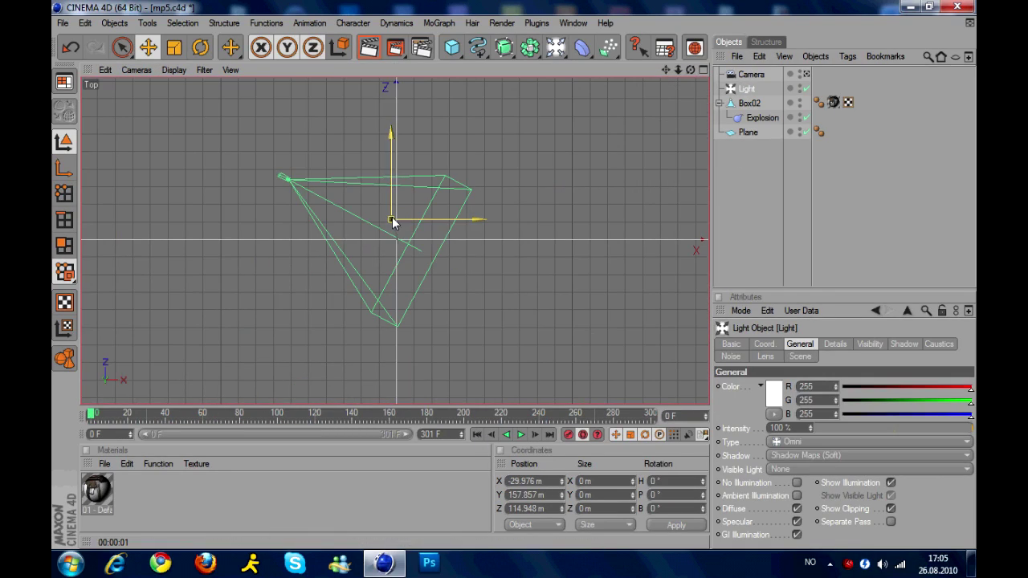
pyautogui.moveTo(401, 220); pyautogui.dragTo(514, 202)
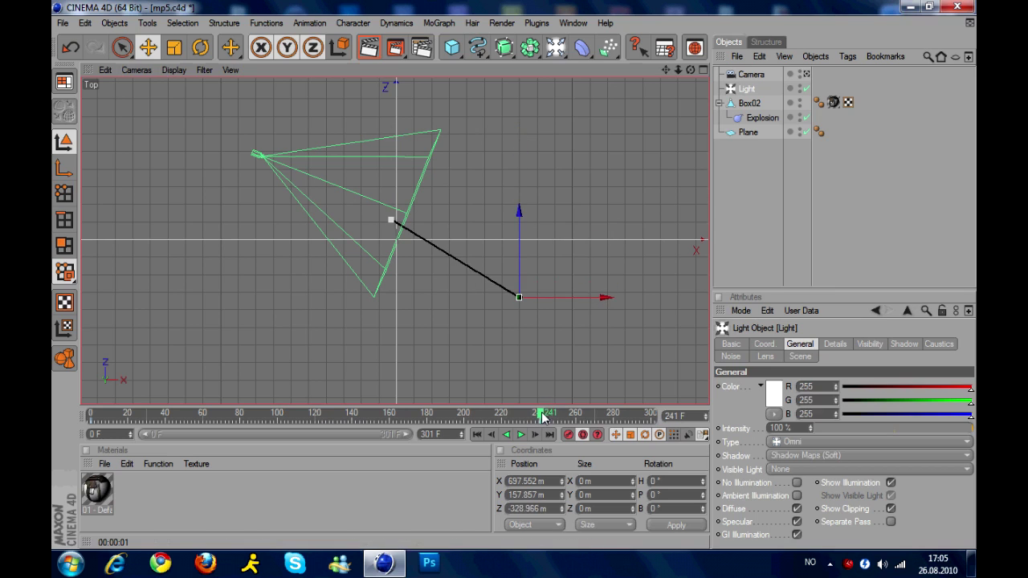
pyautogui.moveTo(543, 416); pyautogui.dragTo(585, 413)
pyautogui.moveTo(519, 211); pyautogui.dragTo(520, 299)
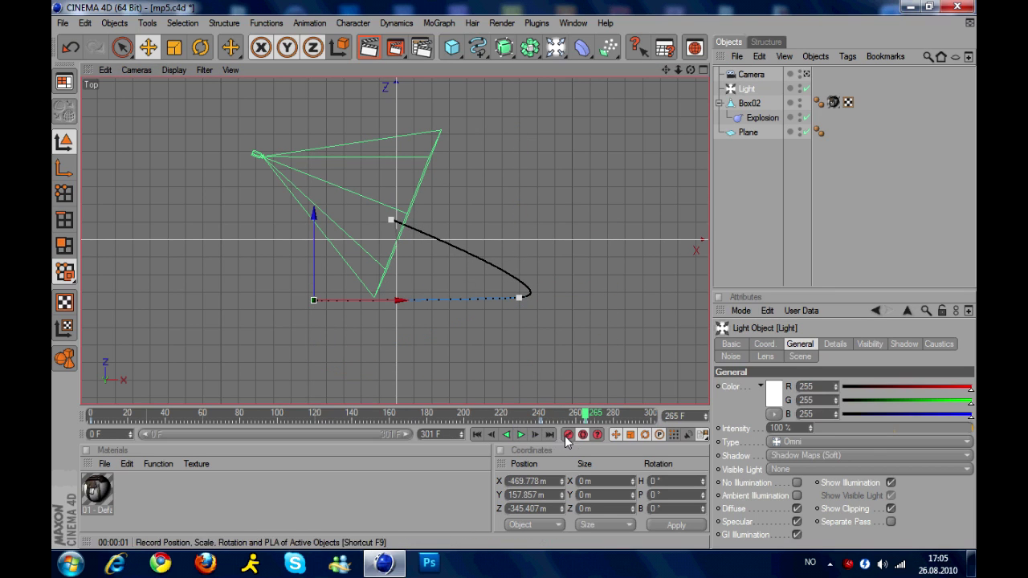
# Replay the light animation from the start in perspective and render a preview.
pyautogui.click(704, 70)
pyautogui.click(477, 435)
pyautogui.click(521, 435)
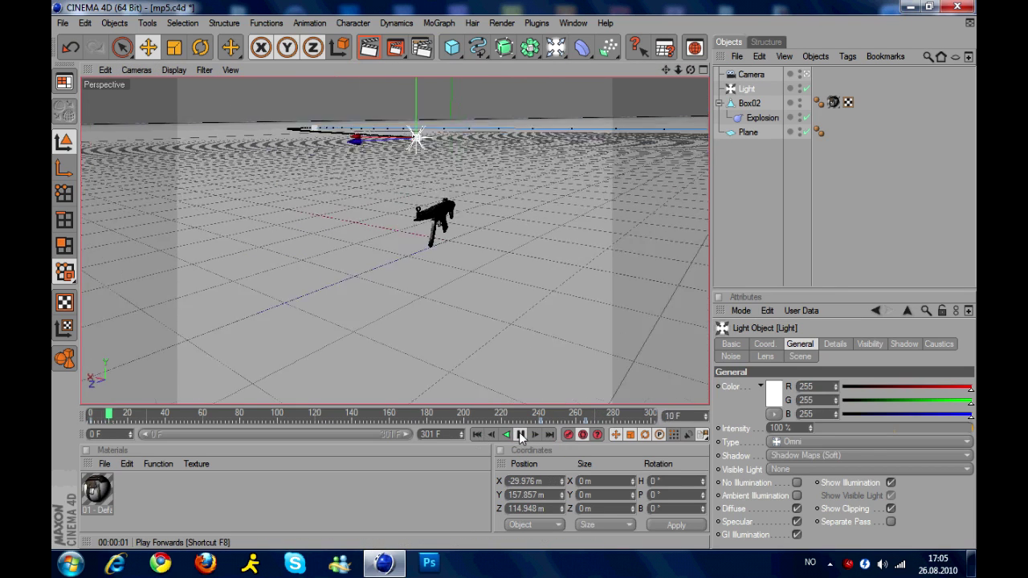
pyautogui.click(369, 48)
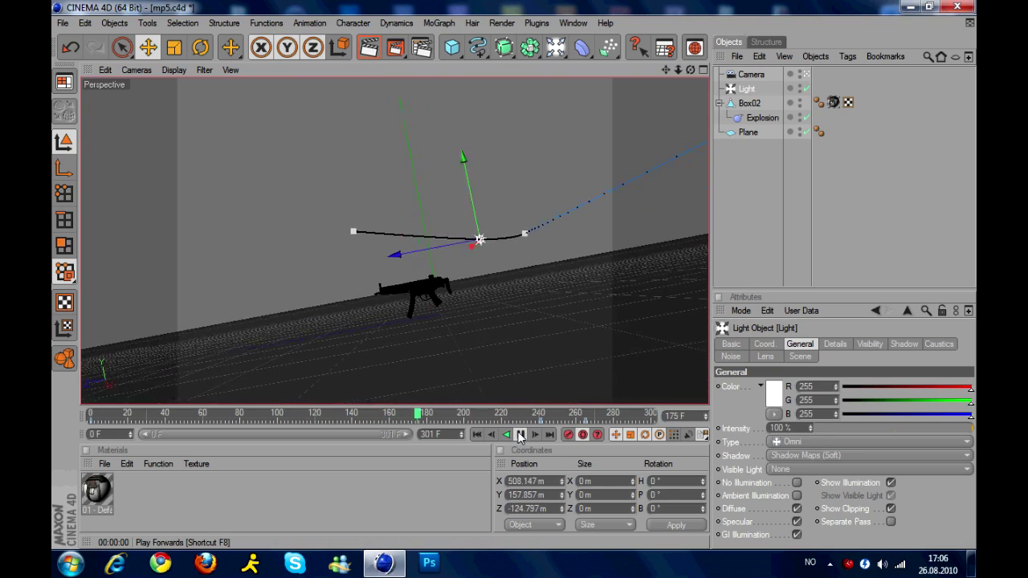
pyautogui.keyDown('alt'); pyautogui.moveTo(482, 241); pyautogui.dragTo(388, 209); pyautogui.keyUp('alt')
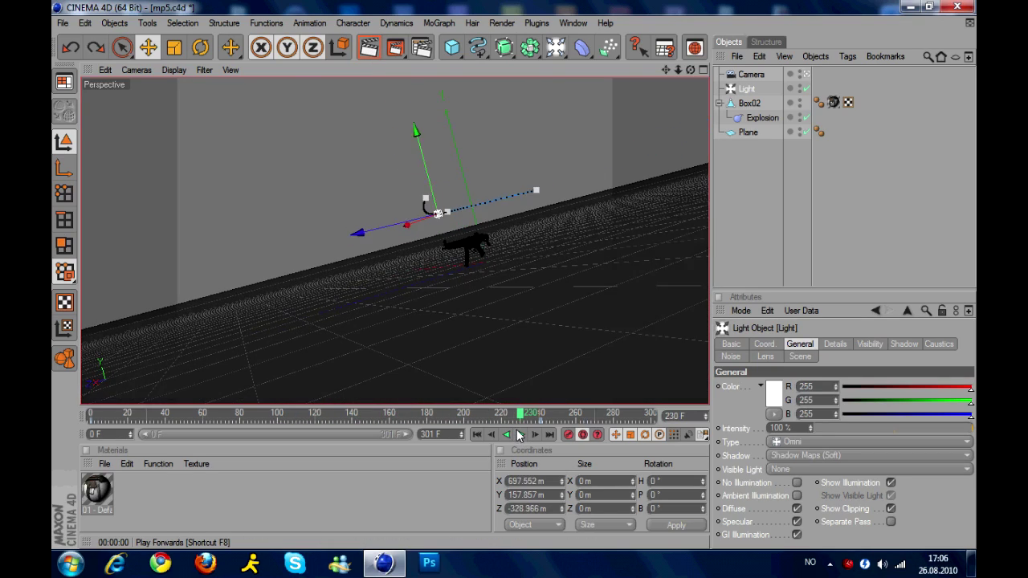
# Select Box02 in rotate mode and scrub the timeline from frame 0 to about frame 95.
pyautogui.click(464, 244)
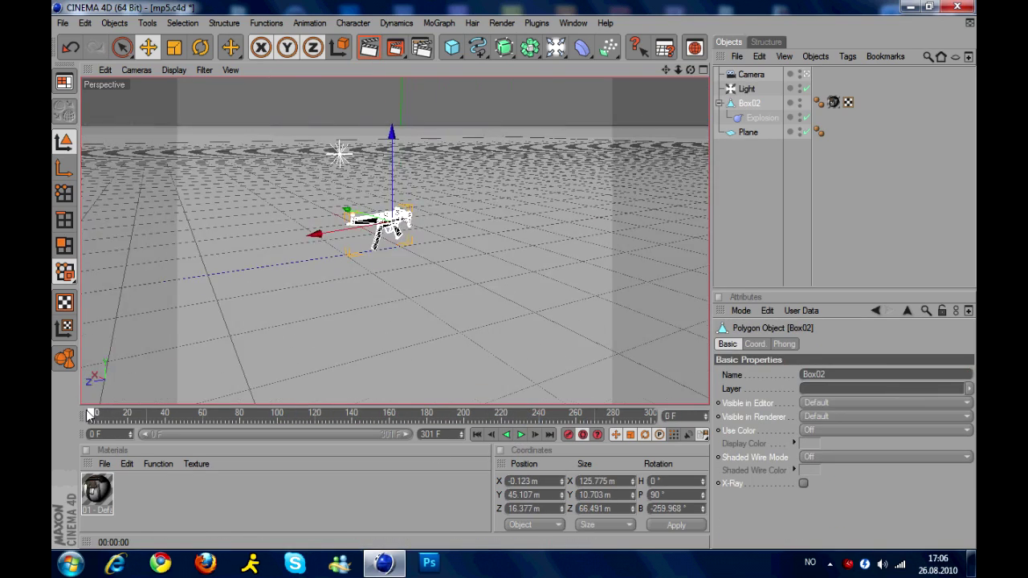
pyautogui.click(156, 414)
pyautogui.moveTo(157, 414); pyautogui.dragTo(90, 414)
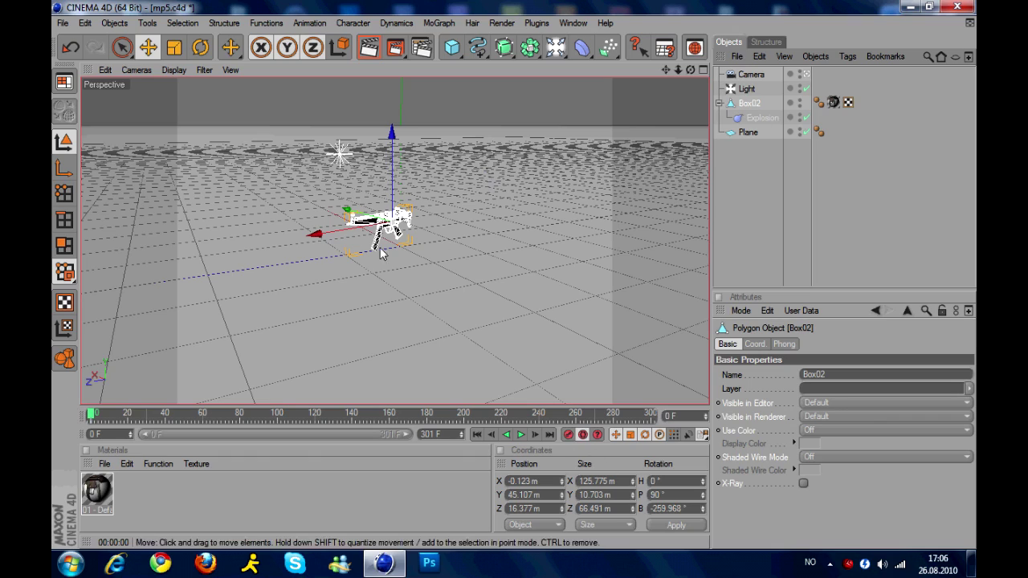
pyautogui.press('r')
pyautogui.press('F8')
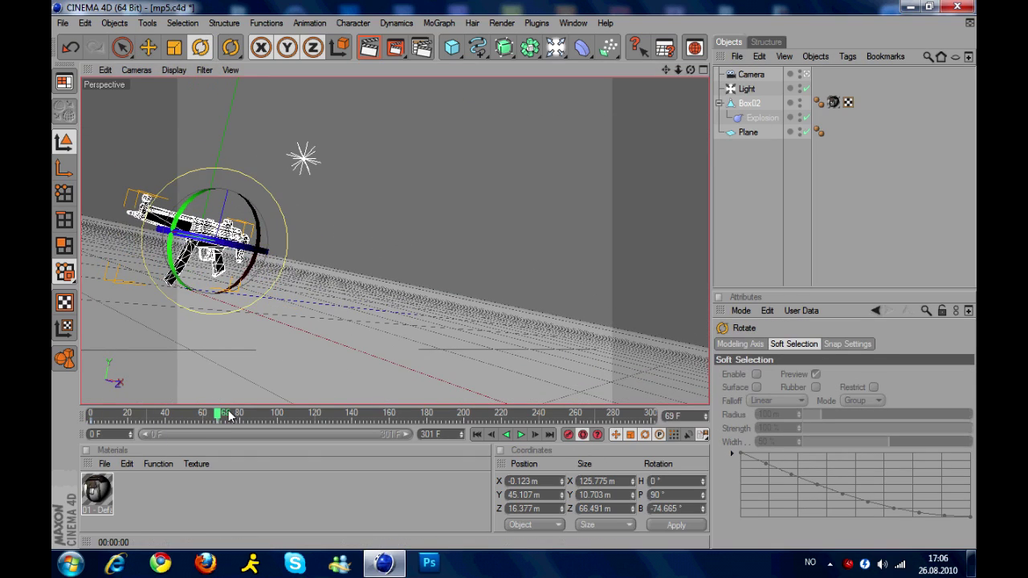
pyautogui.moveTo(281, 420); pyautogui.dragTo(267, 415)
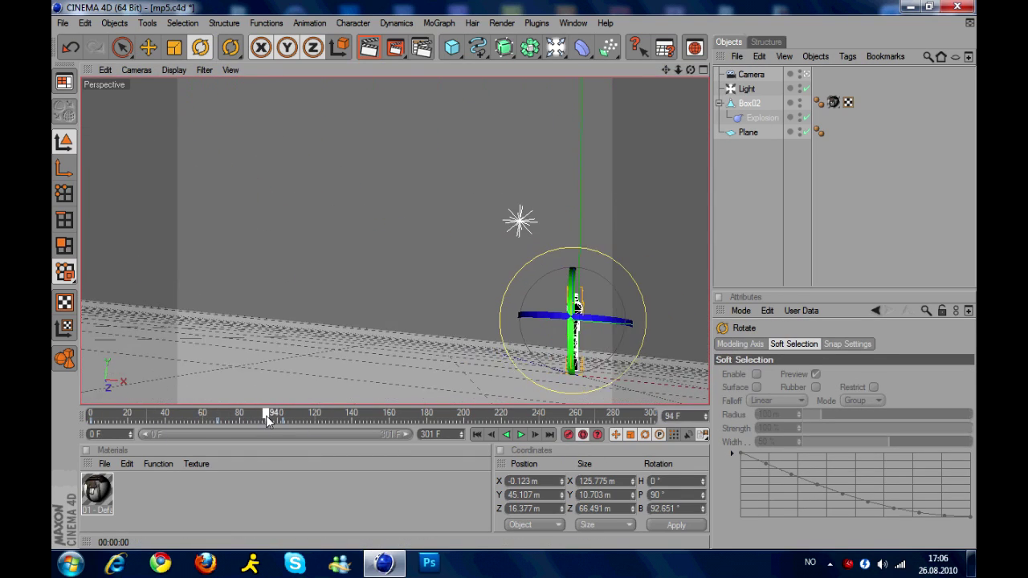
pyautogui.click(408, 308)
# At the end of the timeline, move the Camera in Top view and turn it toward the gun.
pyautogui.click(751, 74)
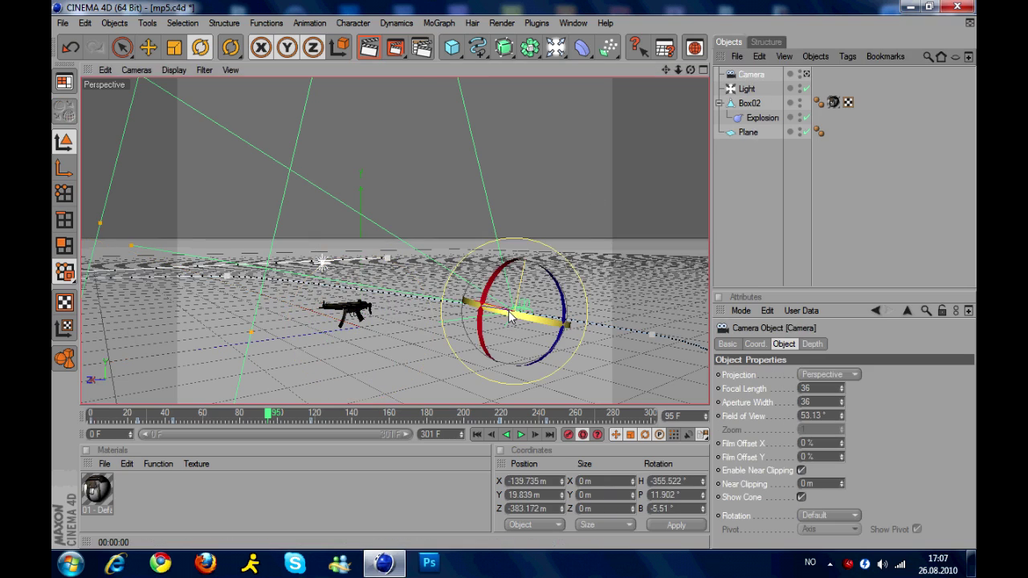
pyautogui.click(136, 70)
pyautogui.click(153, 101)
pyautogui.moveTo(268, 416); pyautogui.dragTo(657, 404)
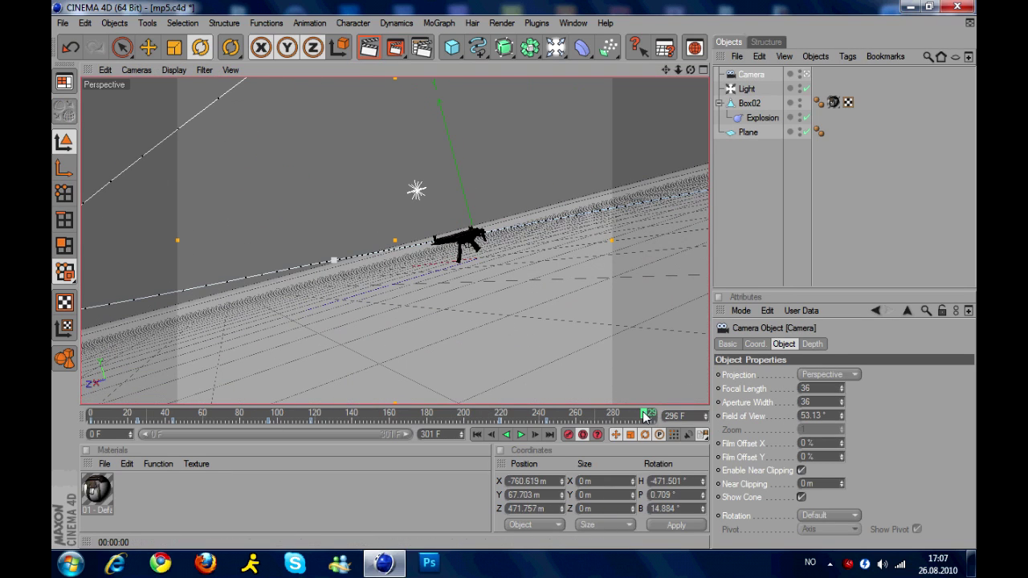
pyautogui.press('F2')
pyautogui.press('e')
pyautogui.moveTo(215, 160); pyautogui.dragTo(261, 178)
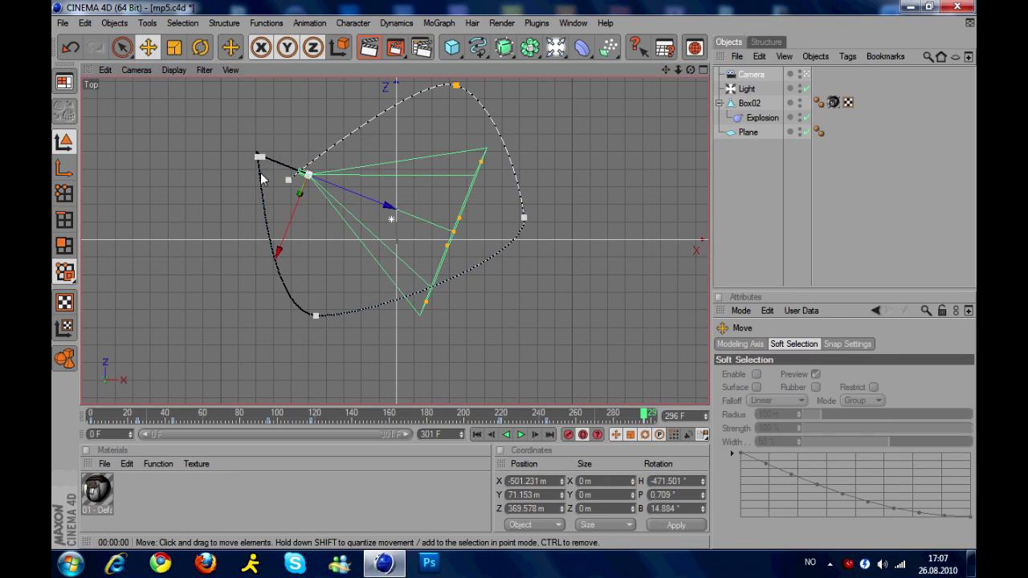
pyautogui.moveTo(330, 122); pyautogui.dragTo(353, 130)
pyautogui.press('r')
pyautogui.moveTo(400, 143); pyautogui.dragTo(406, 151)
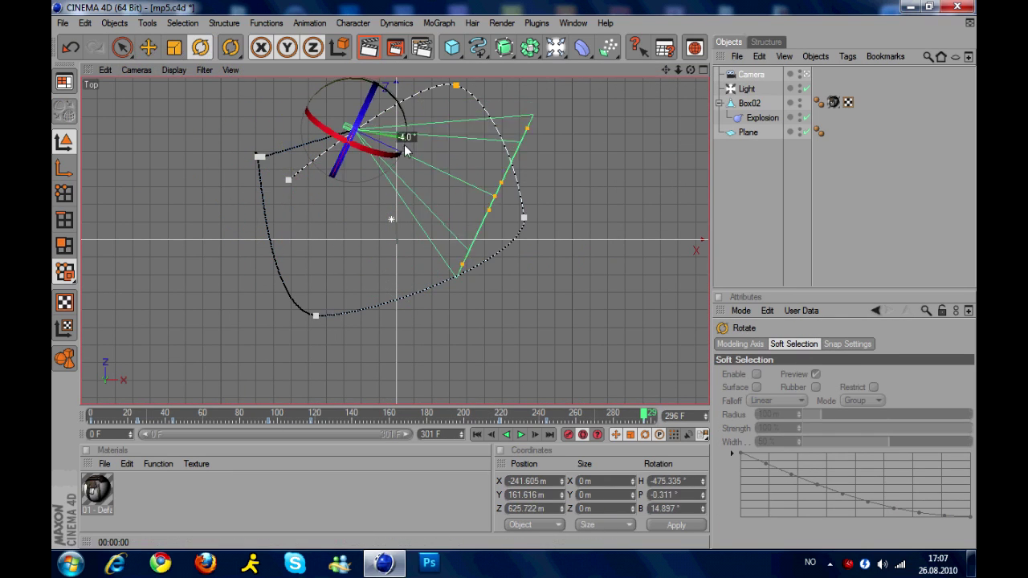
# Maximize the perspective view and play the camera animation from the start.
pyautogui.click(137, 70)
pyautogui.middleClick(223, 156)
pyautogui.middleClick(223, 156)
pyautogui.click(520, 434)
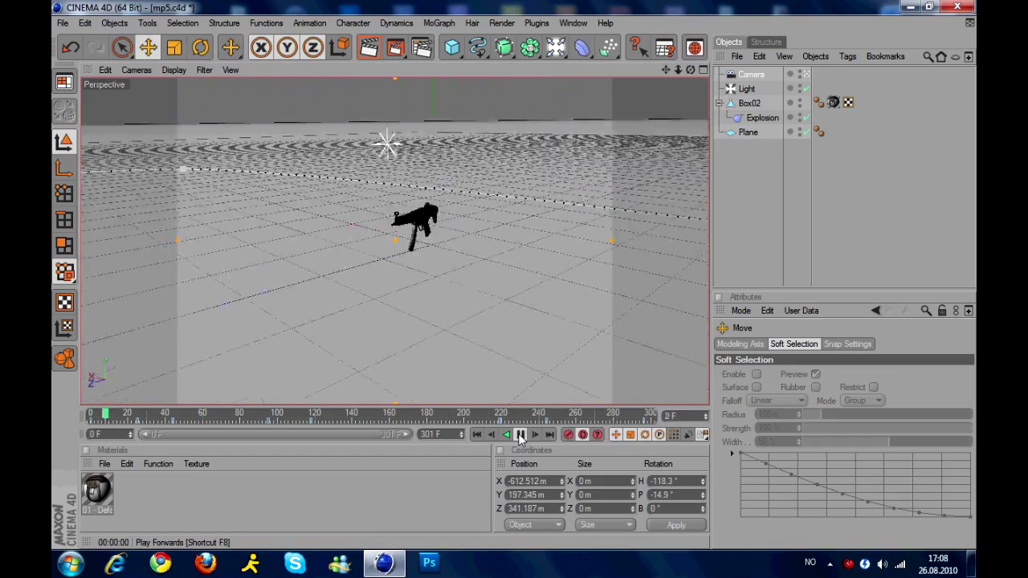
pyautogui.click(492, 434)
# Move to frame 57, check the Top view in rotate mode, then select Box02.
pyautogui.moveTo(91, 418); pyautogui.dragTo(197, 415)
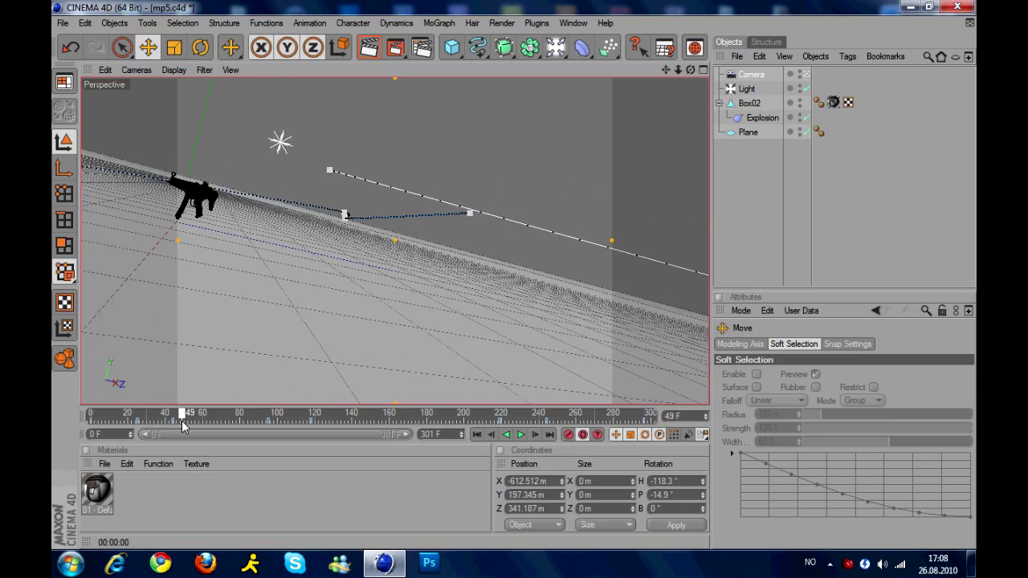
pyautogui.press('F2')
pyautogui.press('r')
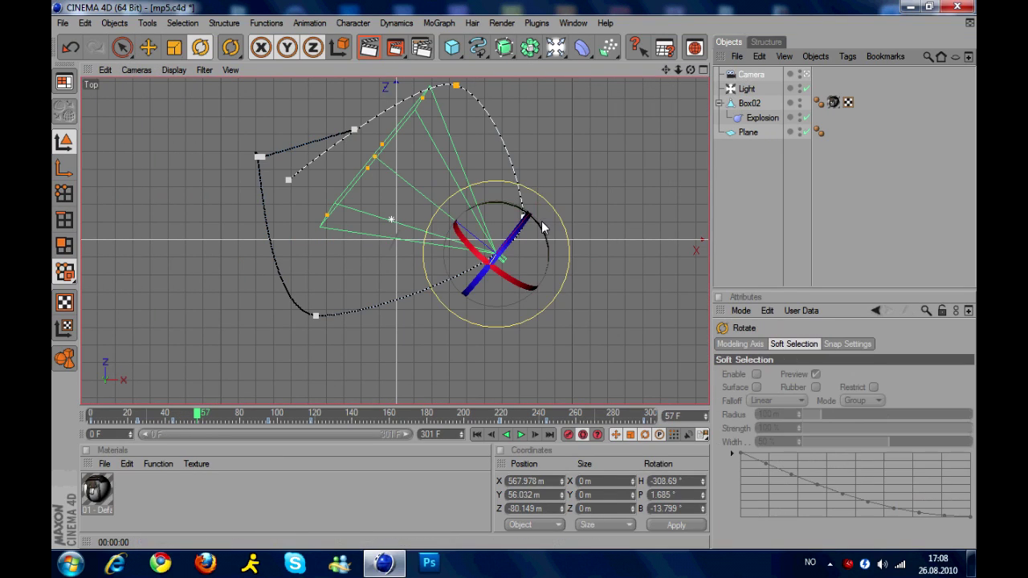
pyautogui.press('F1')
pyautogui.click(750, 103)
# Select the Explosion deformer and play the explosion, stopping at frame 228.
pyautogui.click(763, 118)
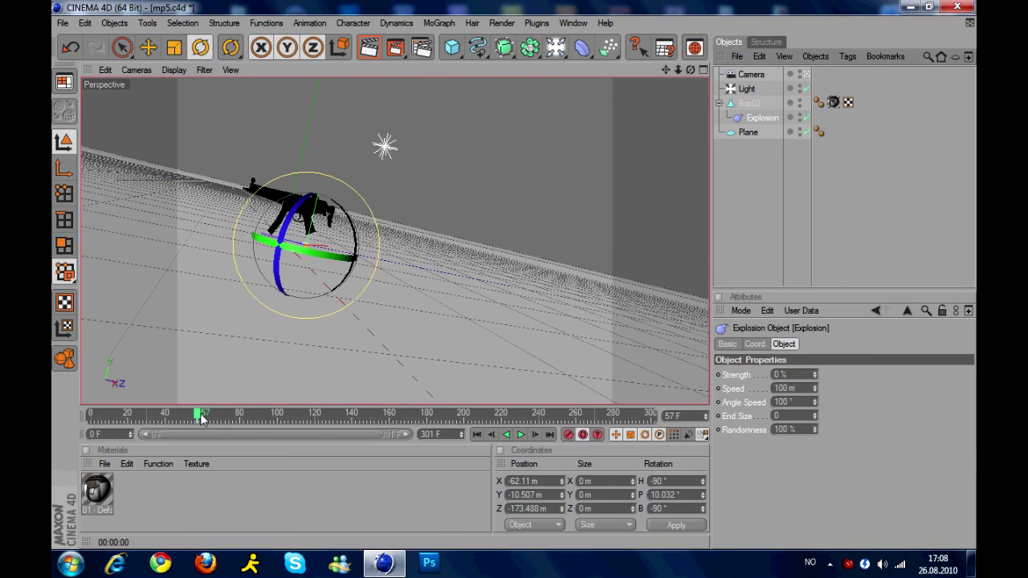
pyautogui.moveTo(196, 416); pyautogui.dragTo(494, 416)
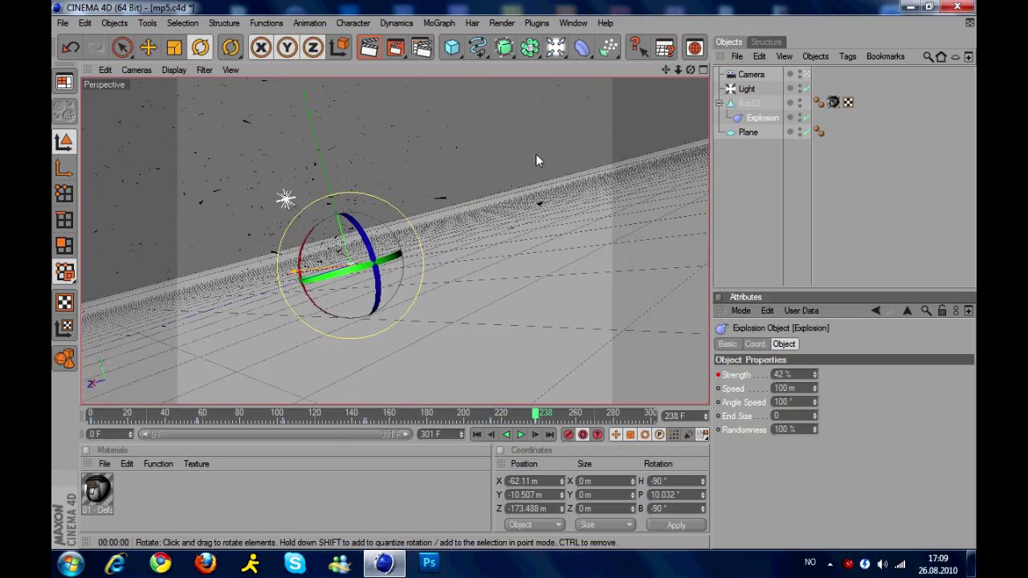
pyautogui.click(136, 70)
pyautogui.click(477, 434)
pyautogui.click(523, 434)
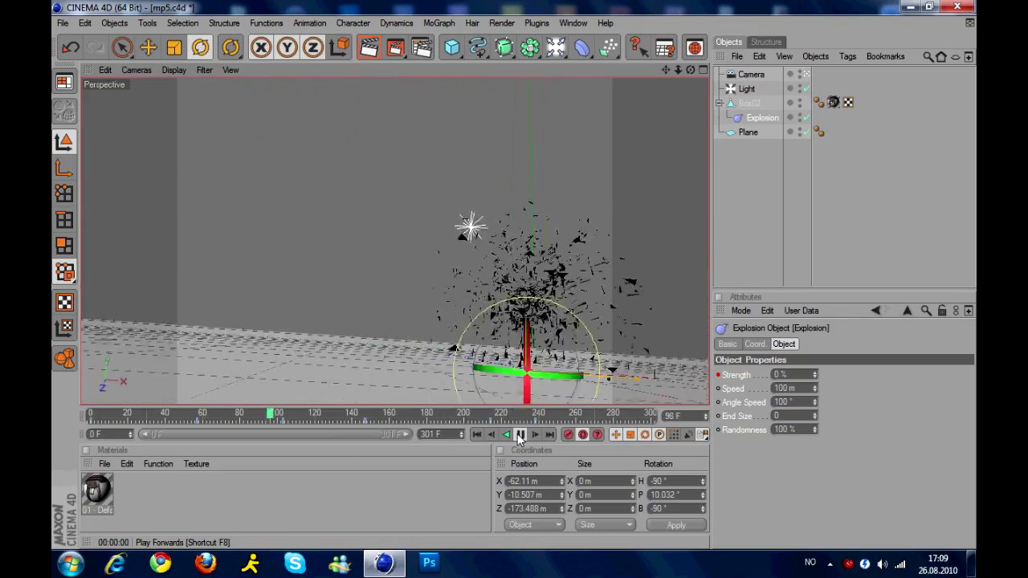
pyautogui.click(520, 435)
# Make a 320x240 preview.avi, play it in the Picture Viewer, and close it.
pyautogui.click(369, 47)
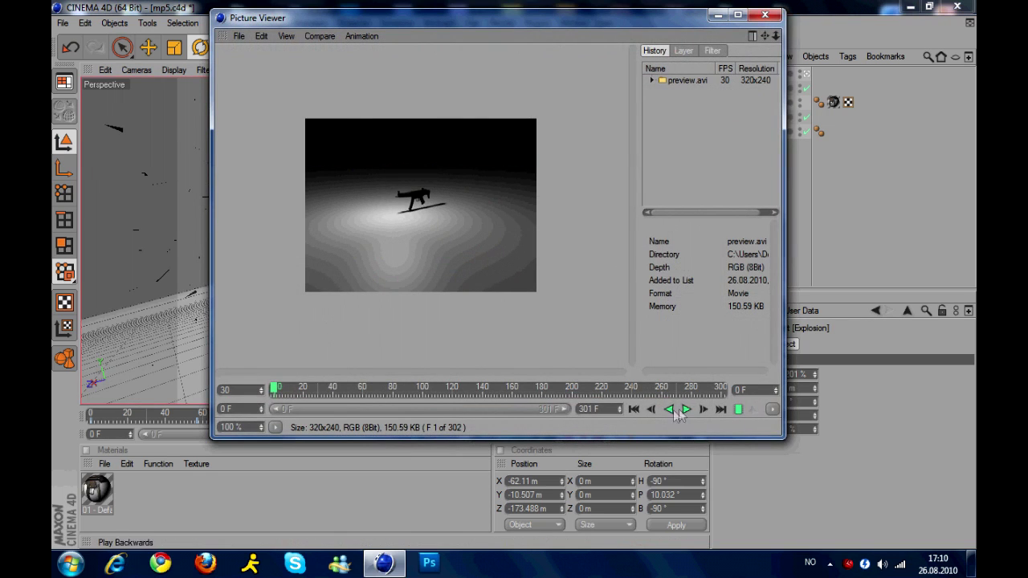
pyautogui.click(686, 411)
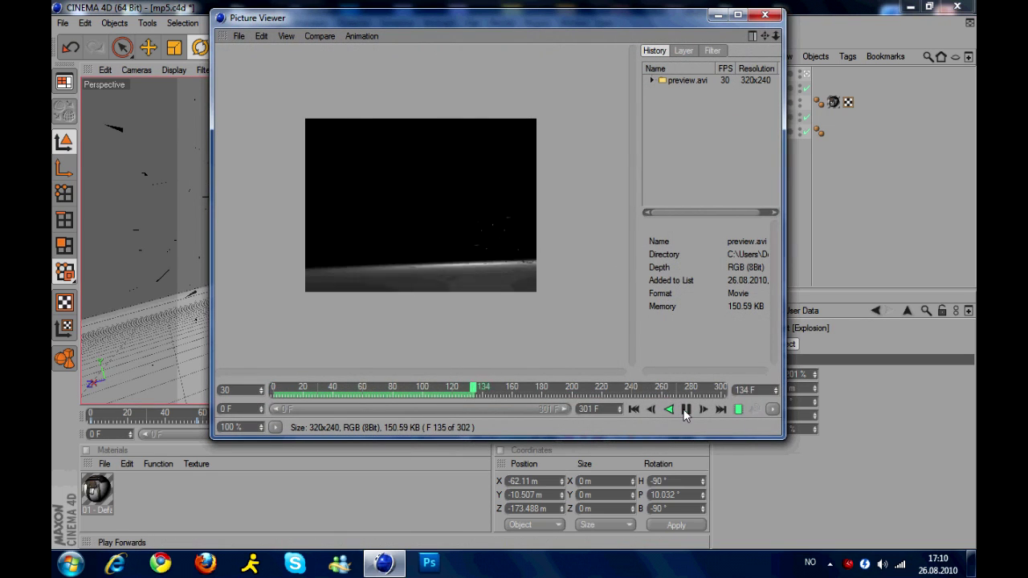
pyautogui.click(765, 14)
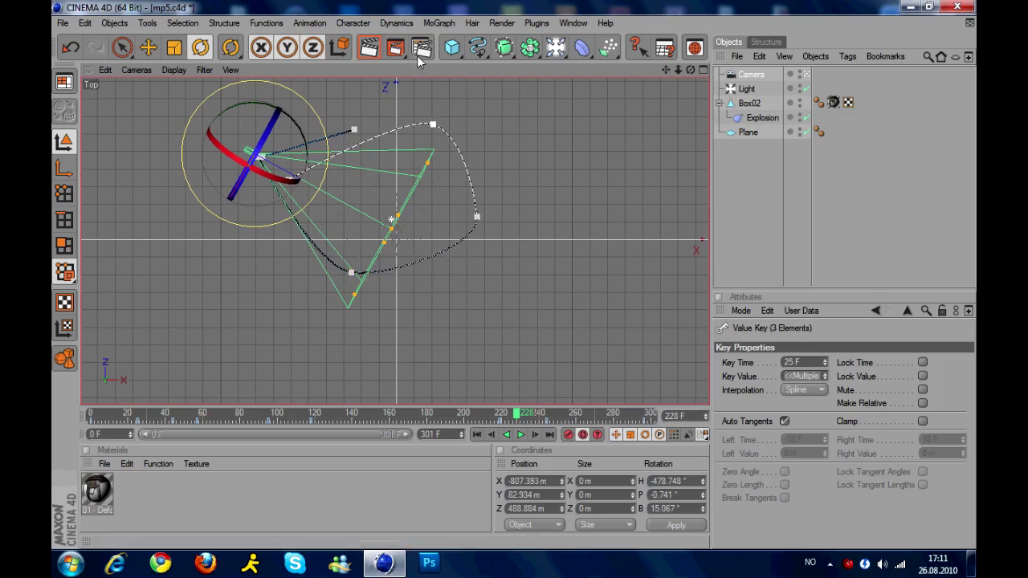
# In Top view, scrub the camera path back to frame 89 and the key near 118.
pyautogui.click(520, 434)
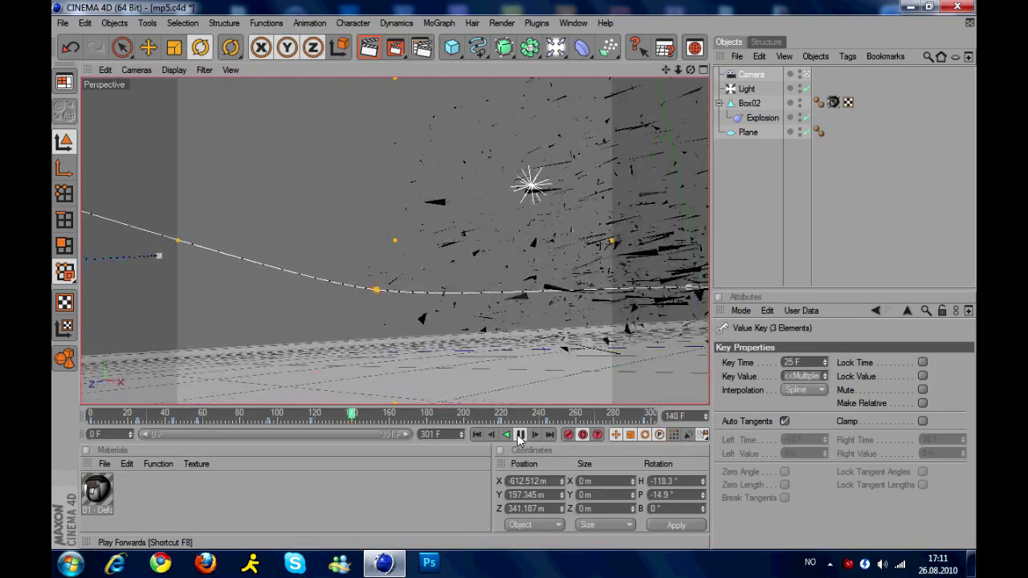
pyautogui.press('F5')
pyautogui.press('F2')
pyautogui.click(520, 435)
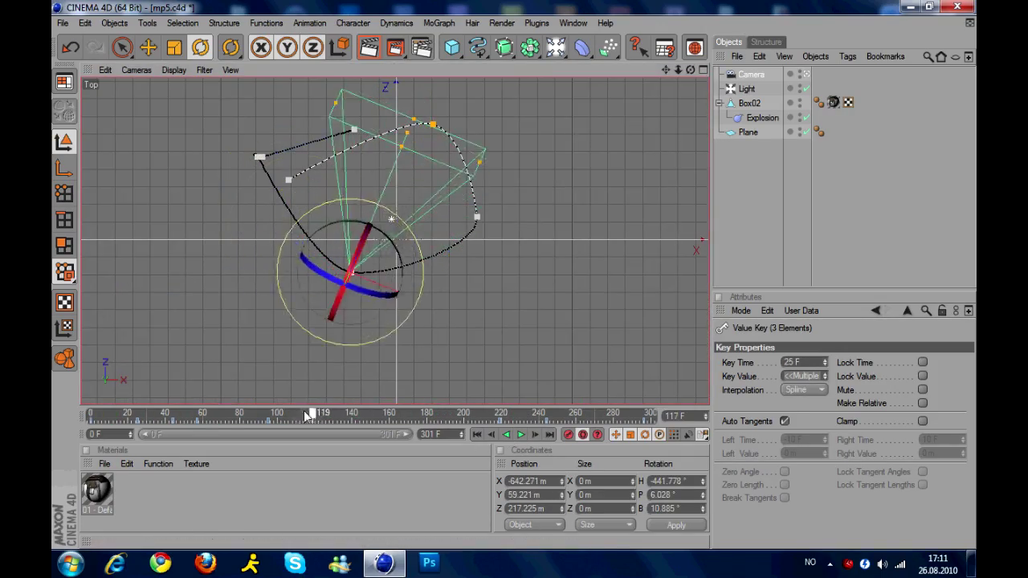
pyautogui.moveTo(304, 411); pyautogui.dragTo(269, 427)
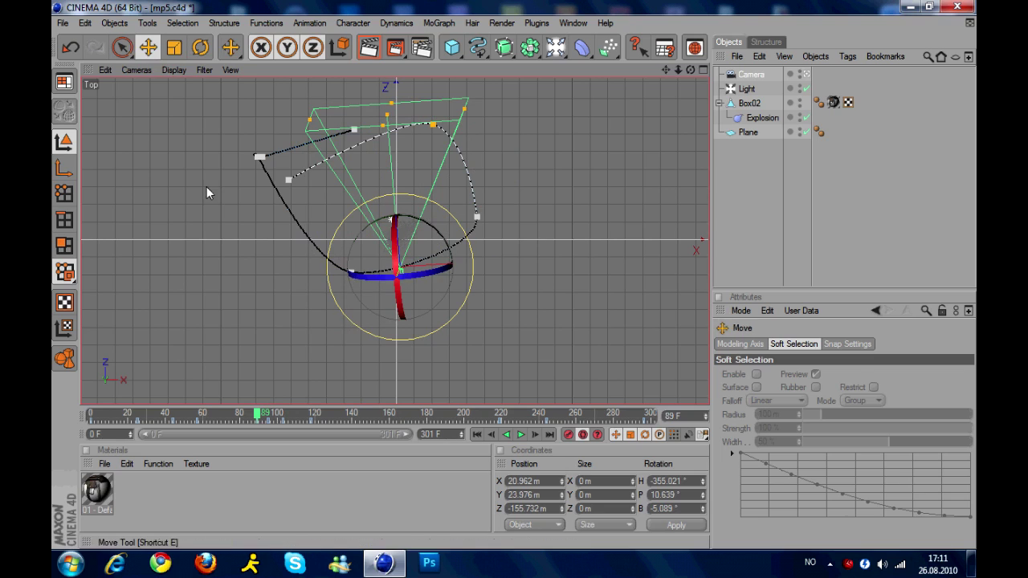
pyautogui.click(313, 413)
# Follow the camera path through the frame 180 key and beyond.
pyautogui.press('e')
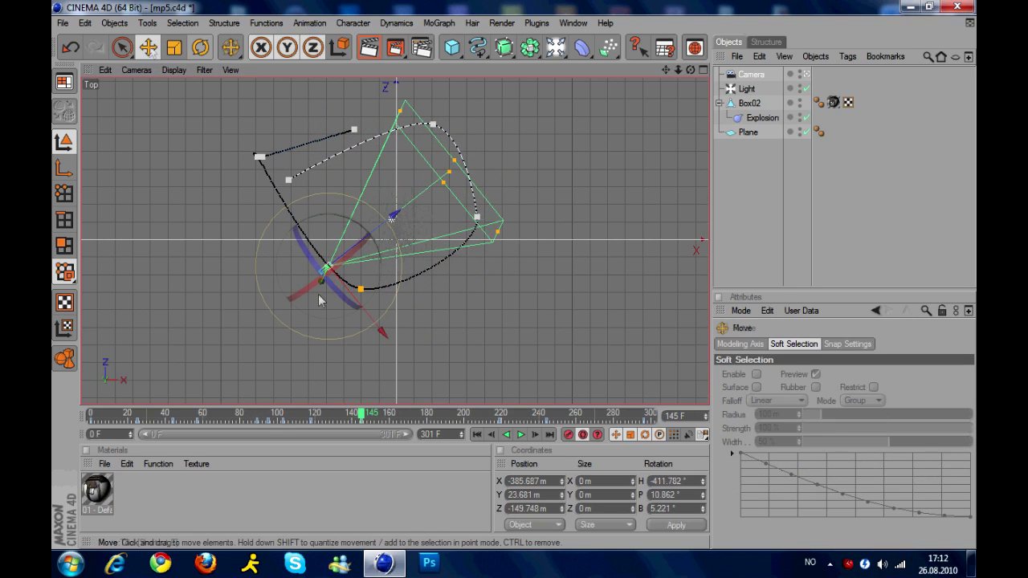
pyautogui.click(455, 420)
pyautogui.click(426, 413)
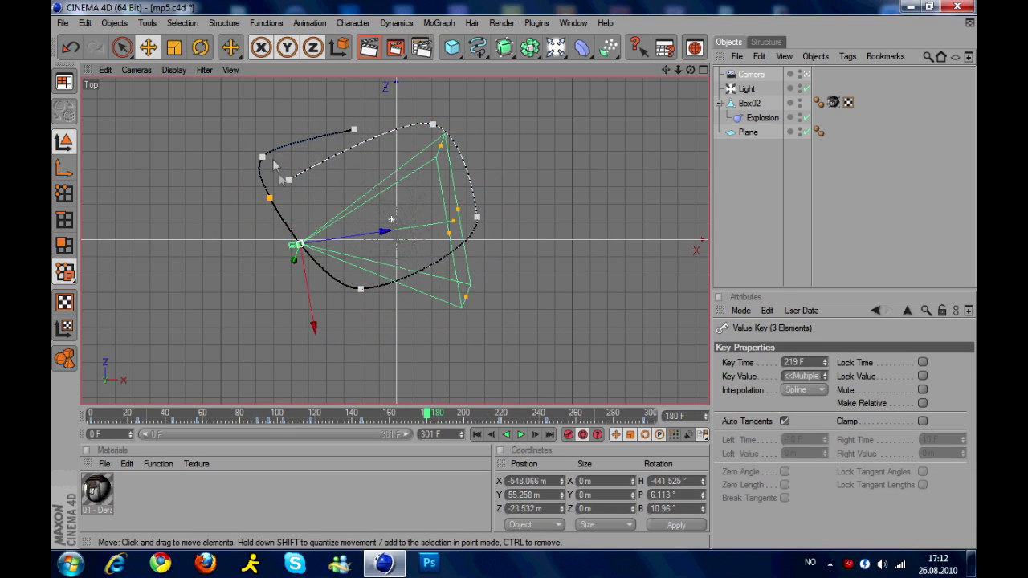
pyautogui.moveTo(427, 413); pyautogui.dragTo(492, 416)
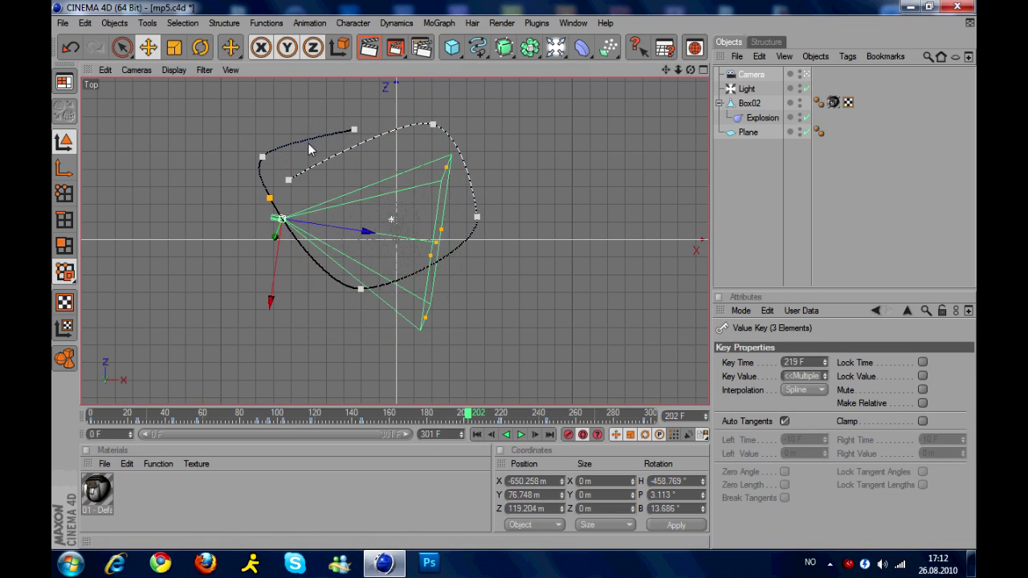
pyautogui.click(200, 46)
# Play the animation in perspective, test-render, and rewind to frame 0.
pyautogui.press('F1')
pyautogui.click(476, 434)
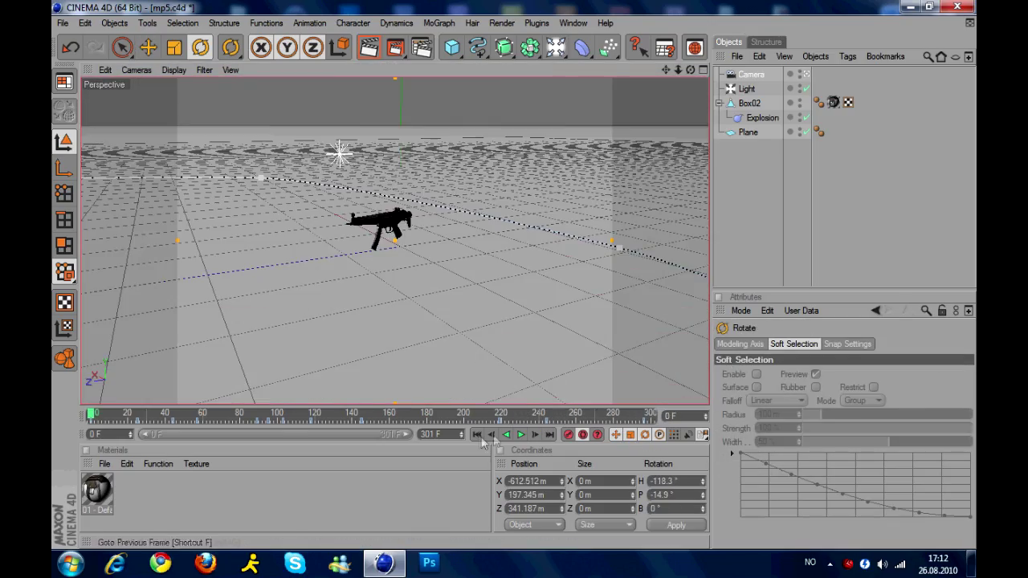
pyautogui.click(521, 434)
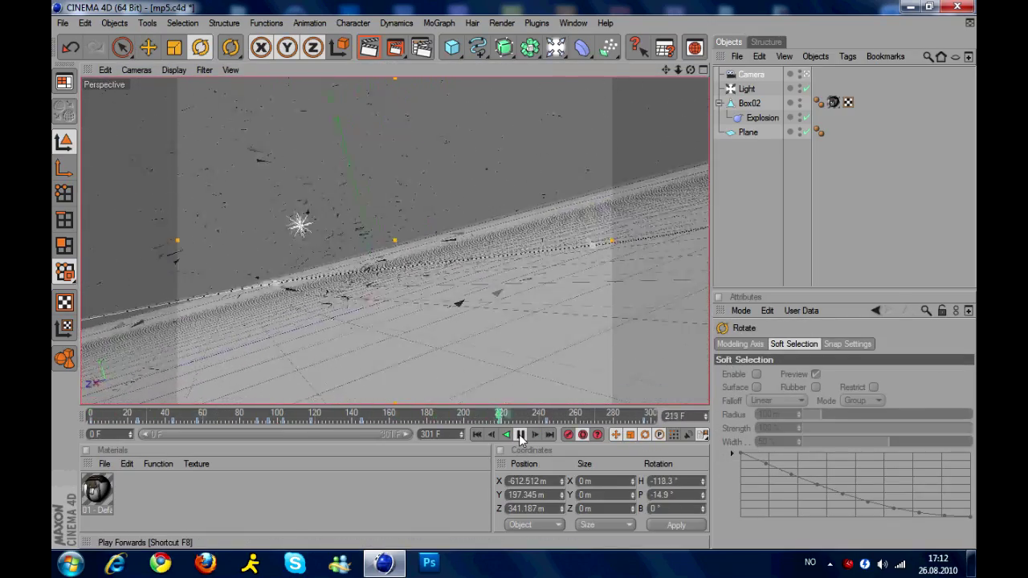
pyautogui.click(369, 46)
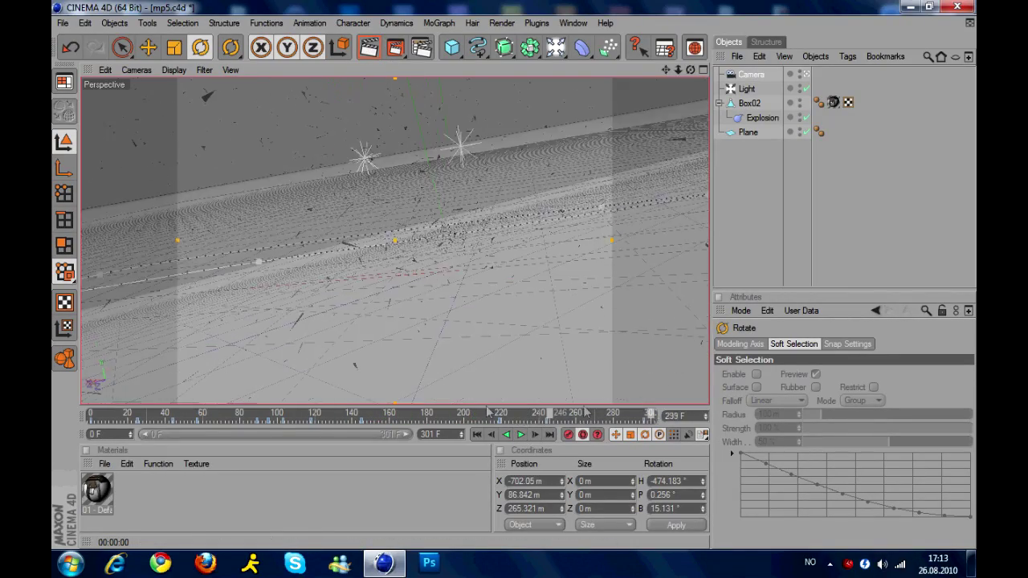
pyautogui.moveTo(488, 411); pyautogui.dragTo(77, 396)
pyautogui.click(501, 22)
# In Render Settings, set the output size to 1920x1080 at 96 DPI.
pyautogui.click(526, 151)
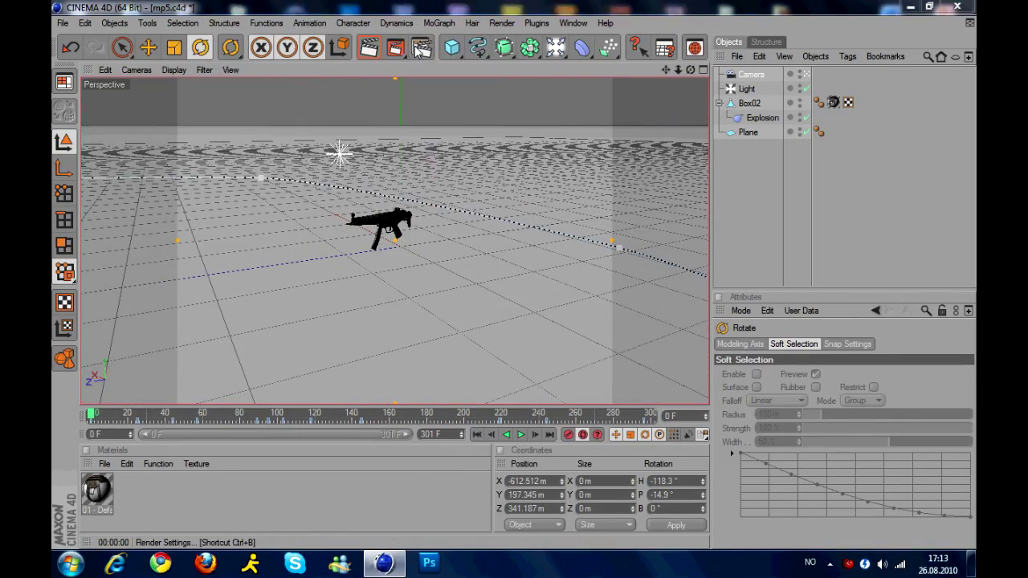
pyautogui.click(199, 385)
pyautogui.click(201, 68)
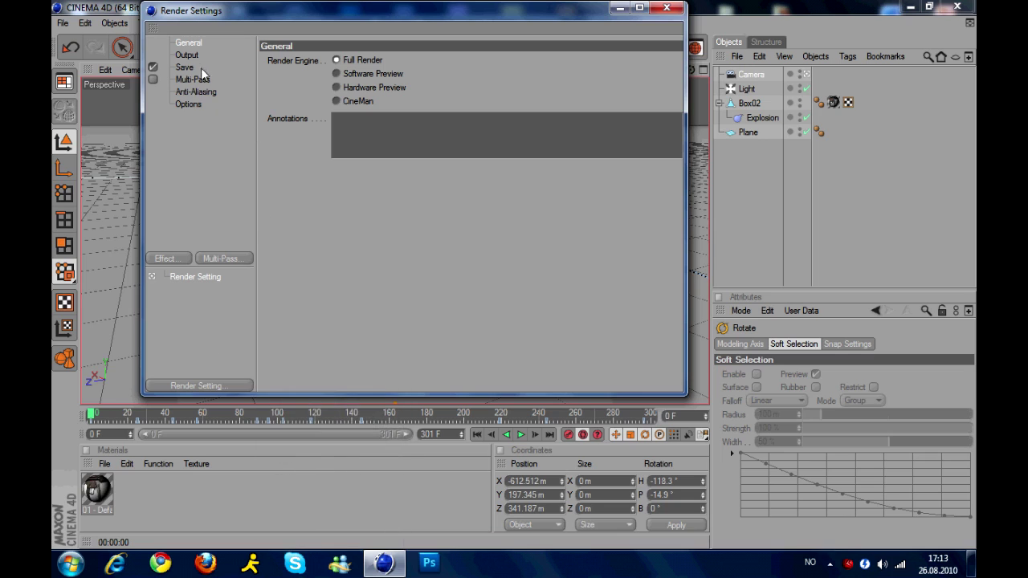
pyautogui.click(188, 55)
pyautogui.write('96')
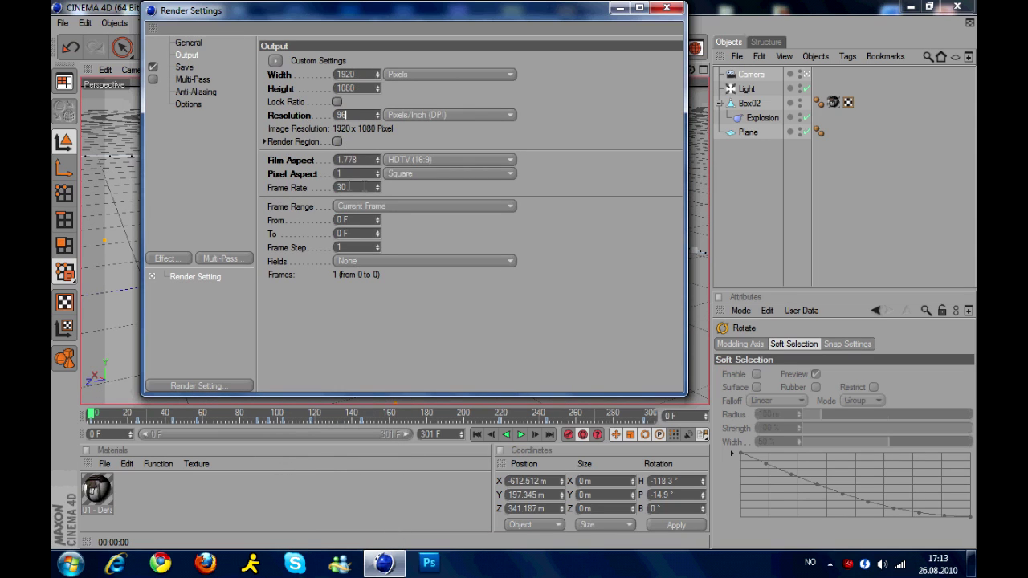
pyautogui.moveTo(347, 10); pyautogui.dragTo(498, 30)
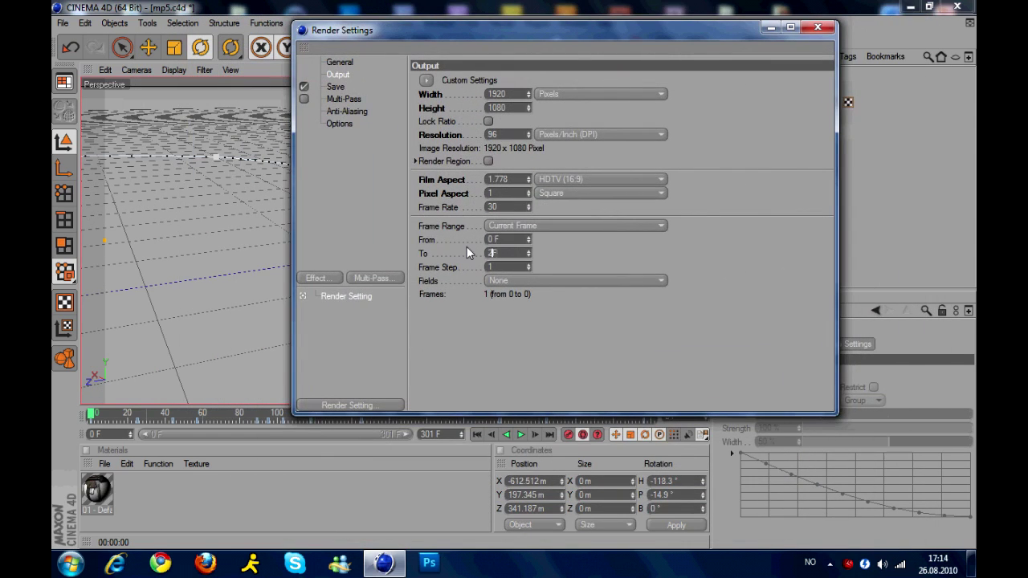
# Save the render as 'Mp5' in QuickTime Movie format with default compression.
pyautogui.click(336, 86)
pyautogui.click(423, 94)
pyautogui.write('Mp5')
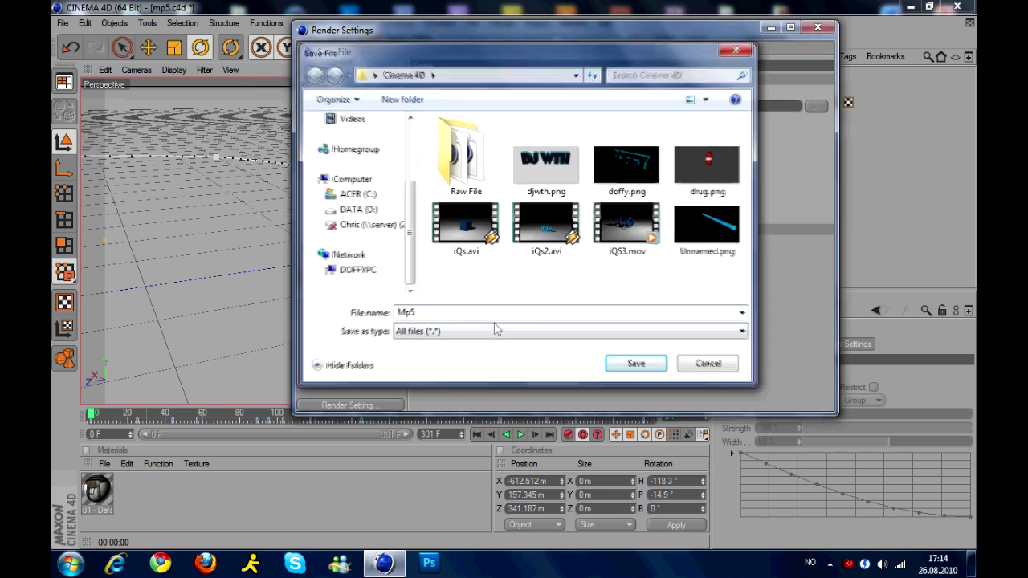
pyautogui.press('Return')
pyautogui.click(570, 120)
pyautogui.click(551, 486)
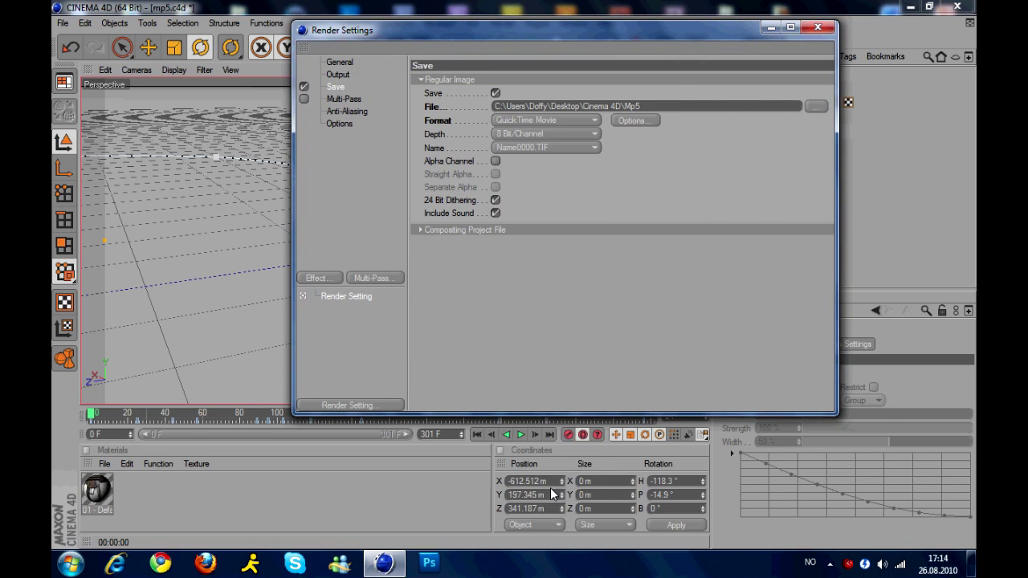
pyautogui.click(635, 120)
pyautogui.press('Return')
# Review multi-pass and anti-aliasing settings, then render the animation to the Picture Viewer.
pyautogui.click(344, 99)
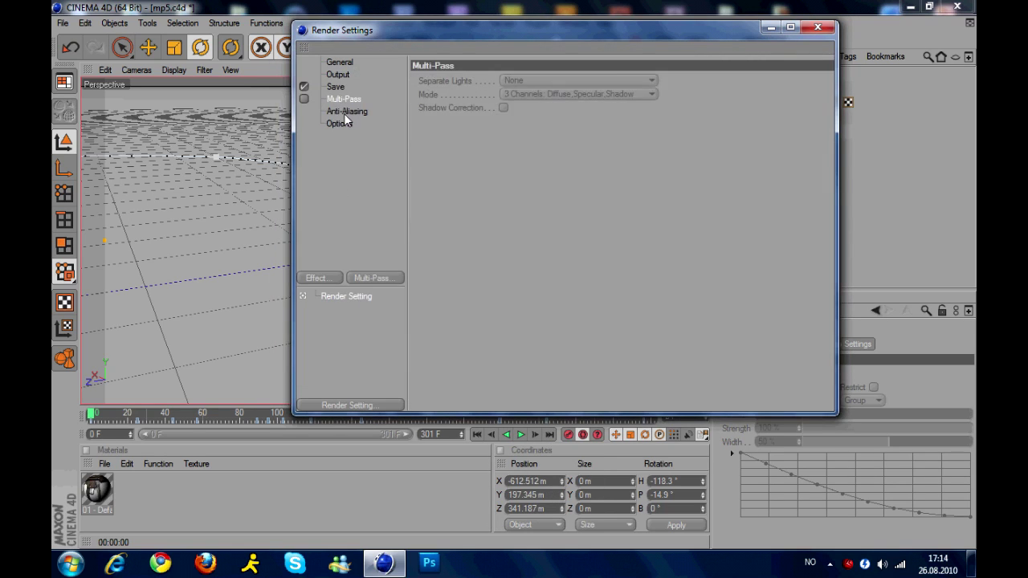
pyautogui.click(347, 110)
pyautogui.click(818, 27)
pyautogui.click(391, 48)
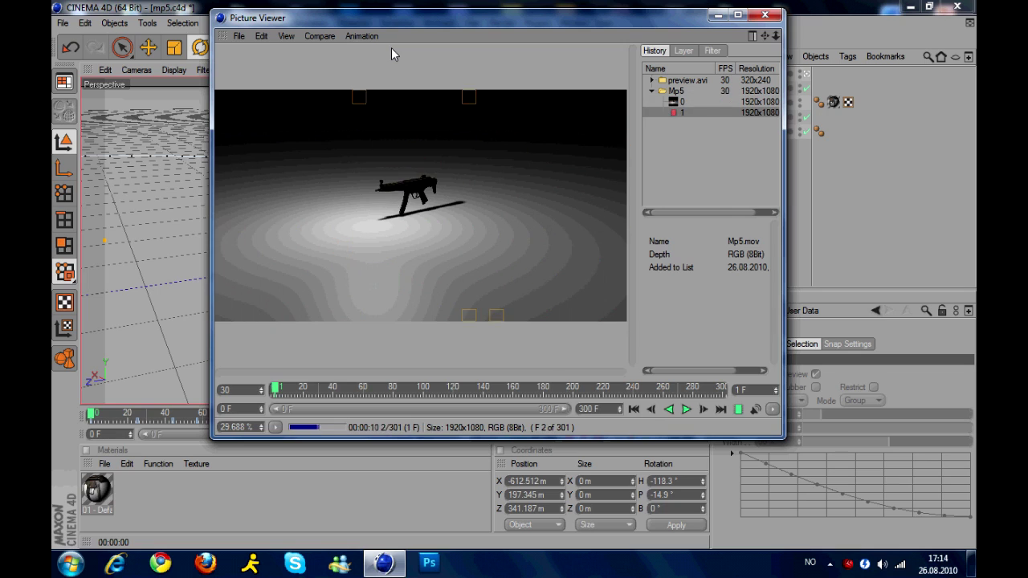